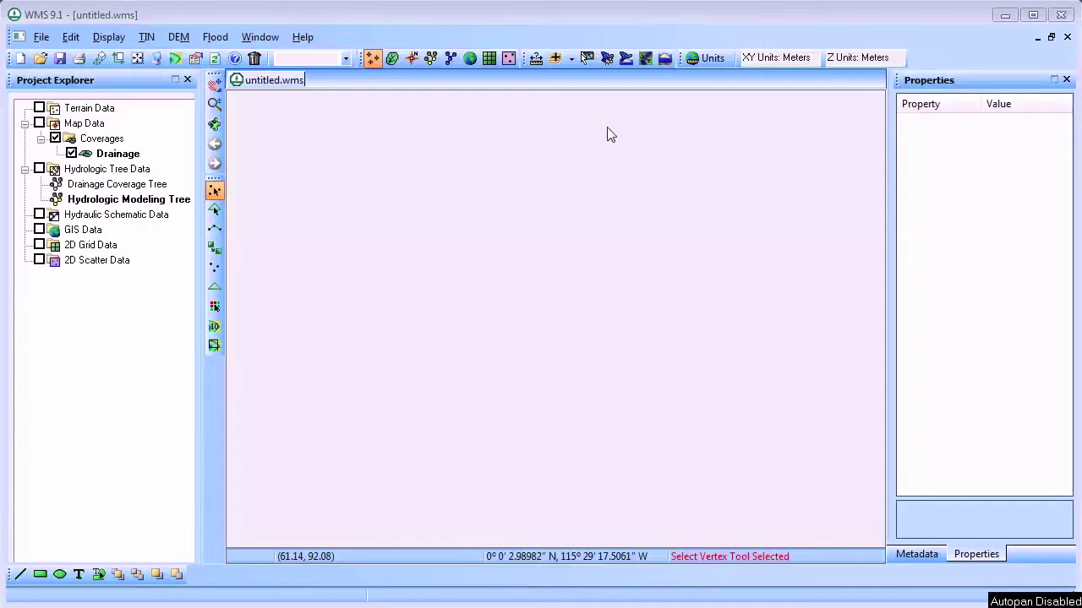
Start the Hydrologic Modeling Wizard and save the project as hec_hms.wms in the HEC_HMS folder.
left_click(607, 61)
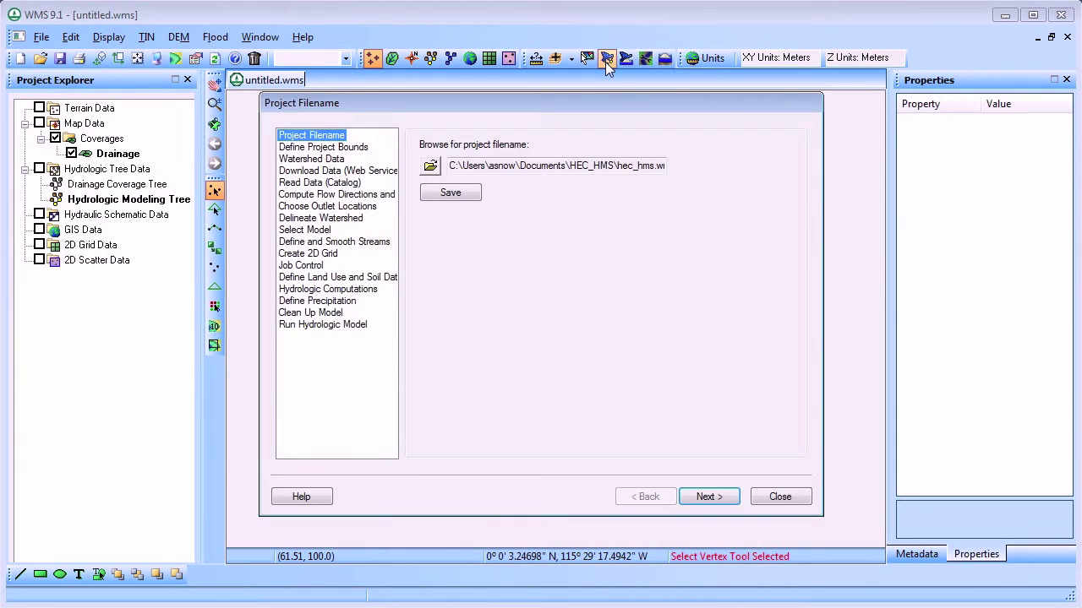
left_click(426, 165)
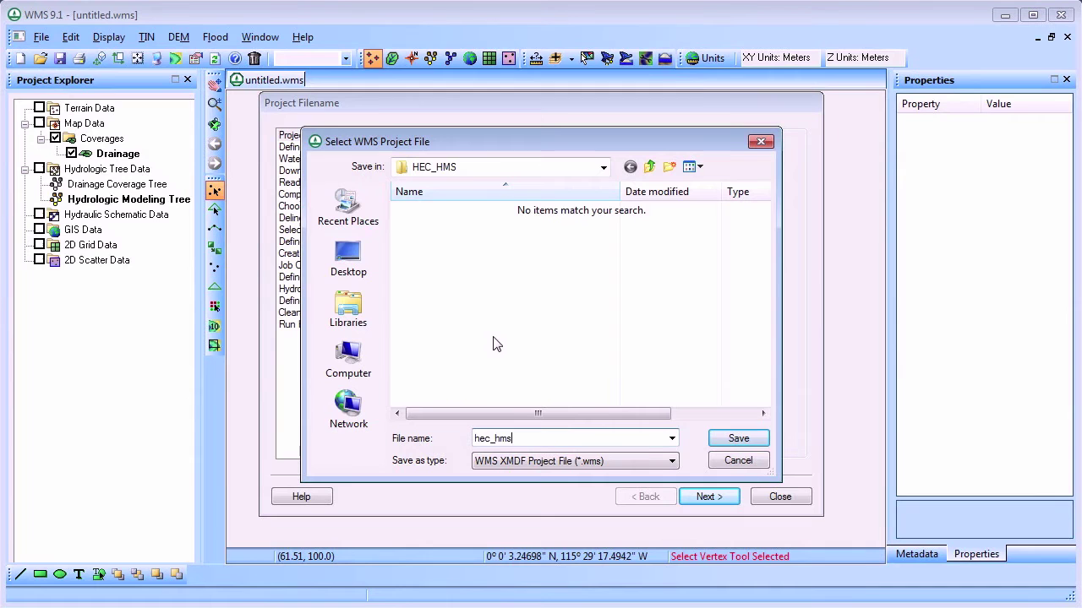
left_click(744, 441)
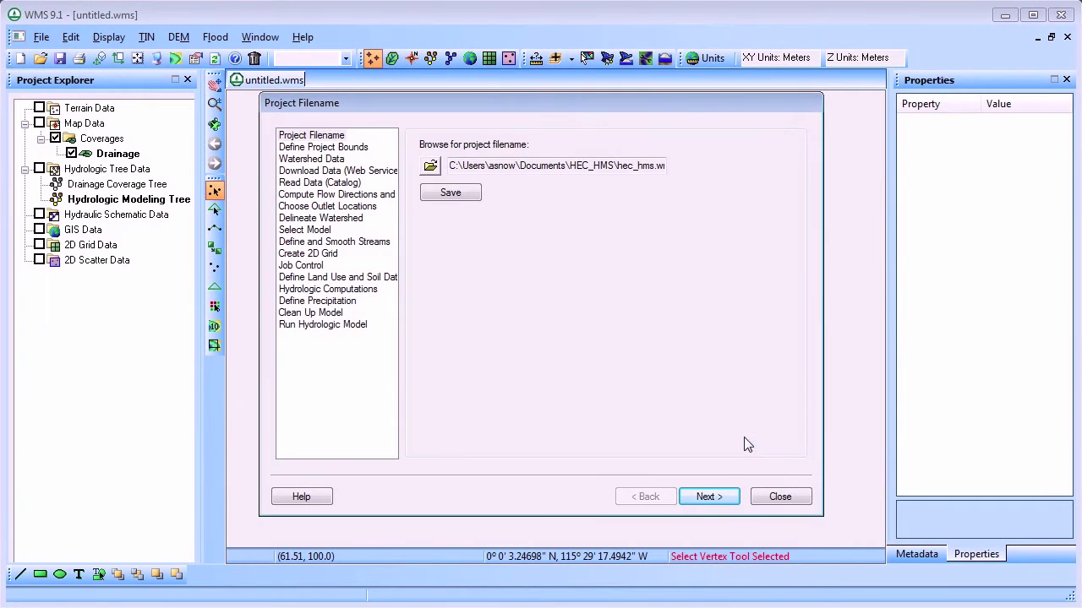
left_click(462, 199)
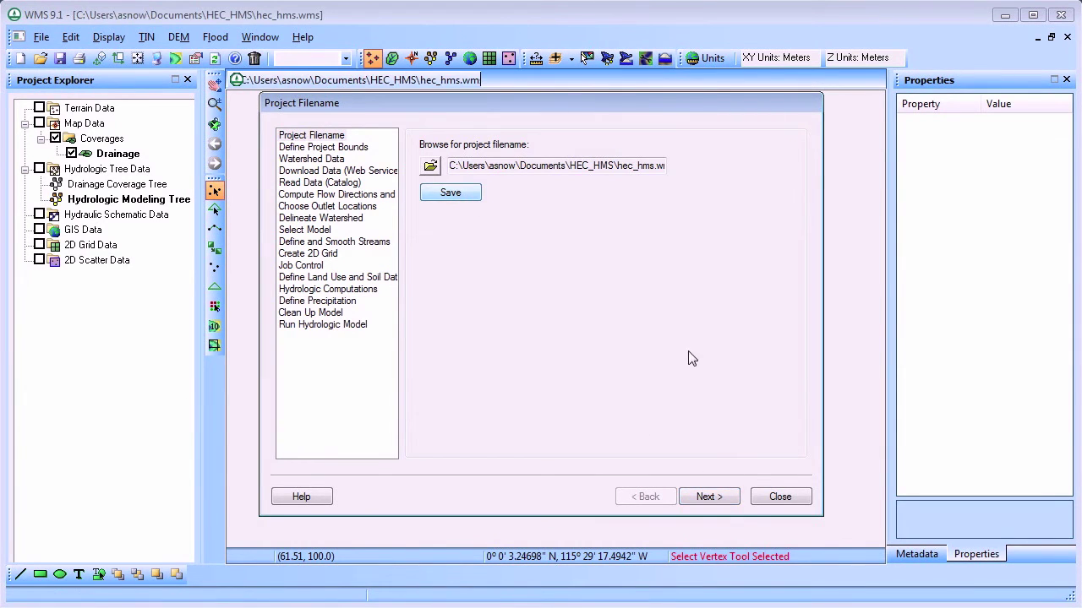
Set the project's horizontal projection to UTM zone 12, NAD83, meters.
left_click(710, 499)
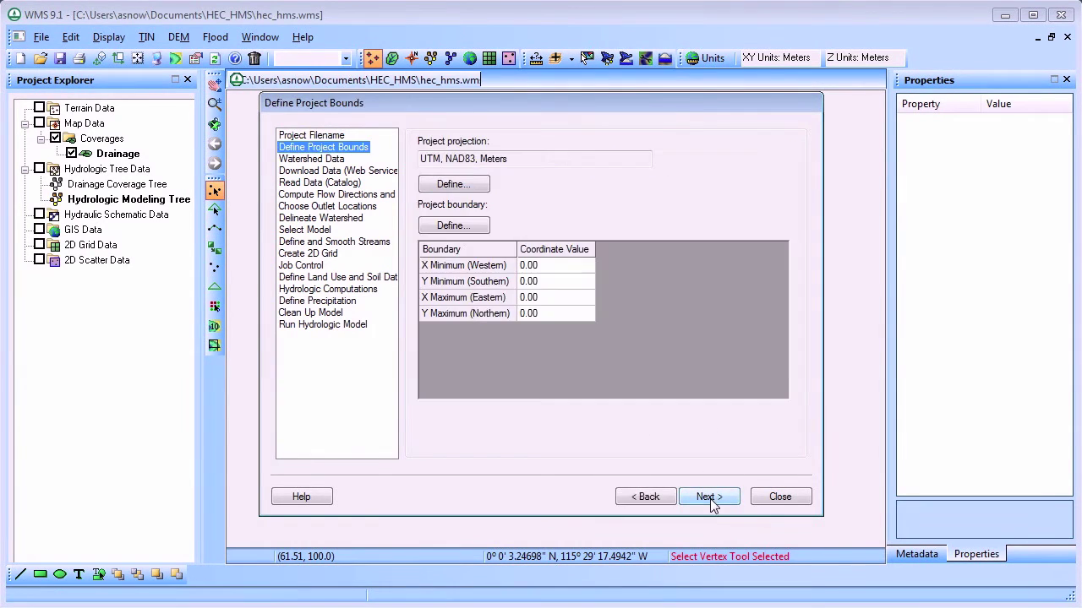
left_click(477, 189)
left_click(517, 273)
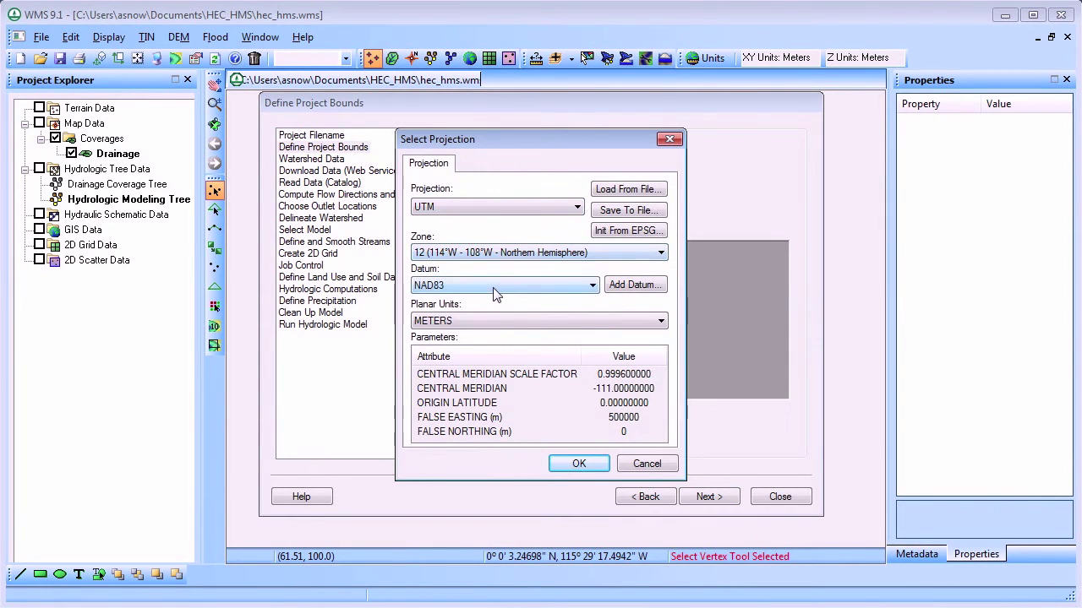
left_click(570, 460)
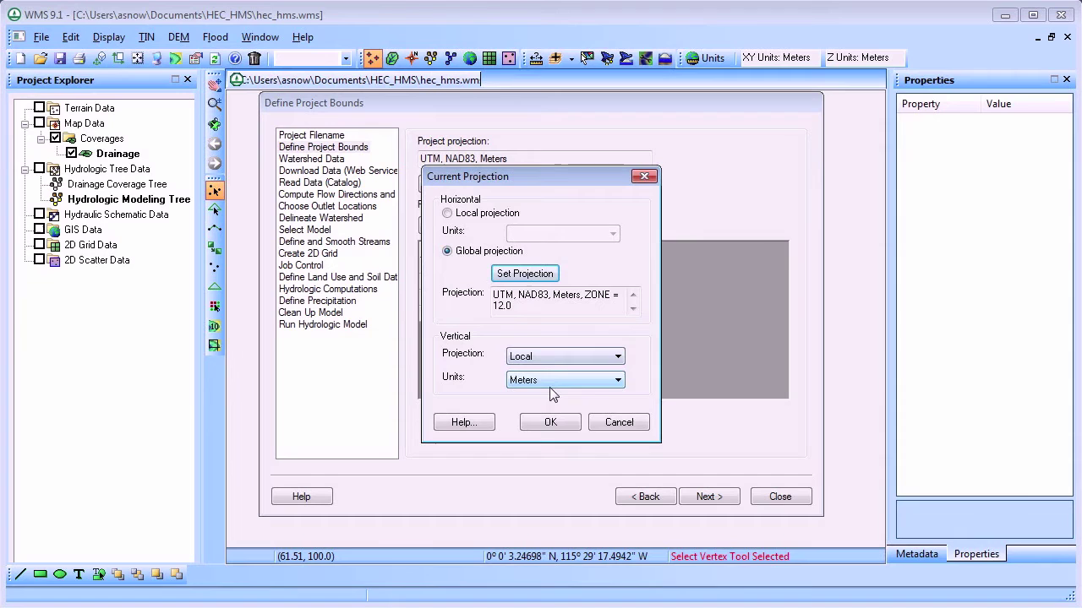
left_click(551, 422)
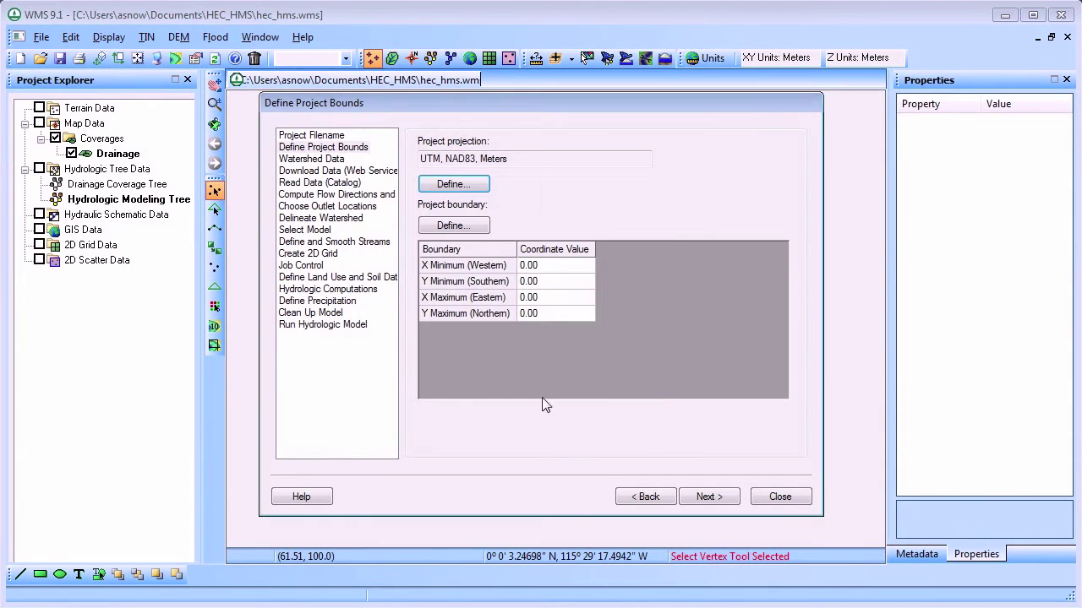
Search the map locator for 'Park City, UT', use that area as project bounds, and continue.
left_click(452, 228)
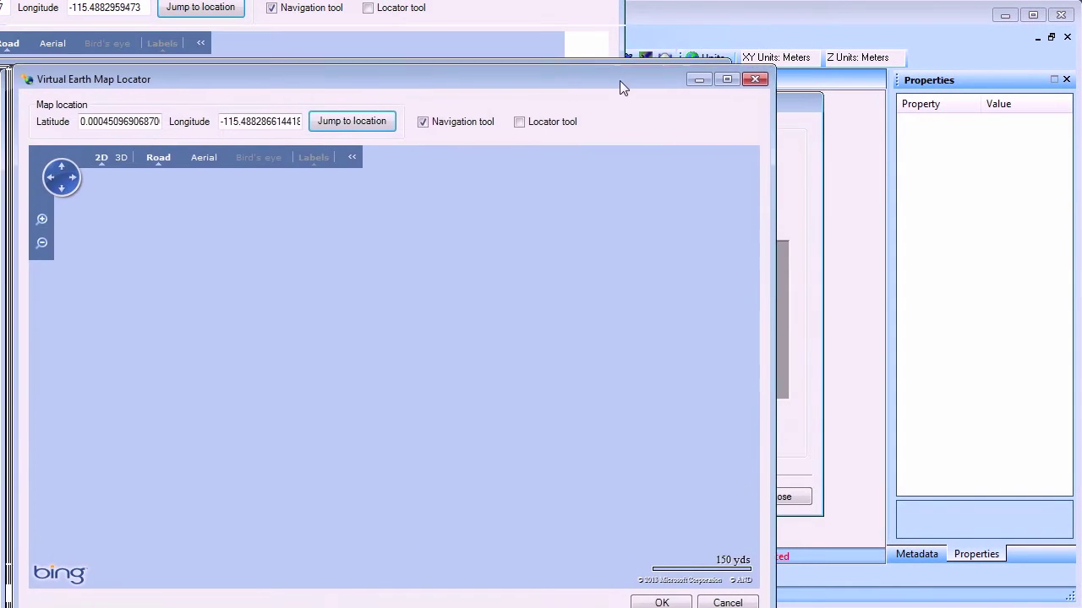
left_click_drag(619, 80, 636, 34)
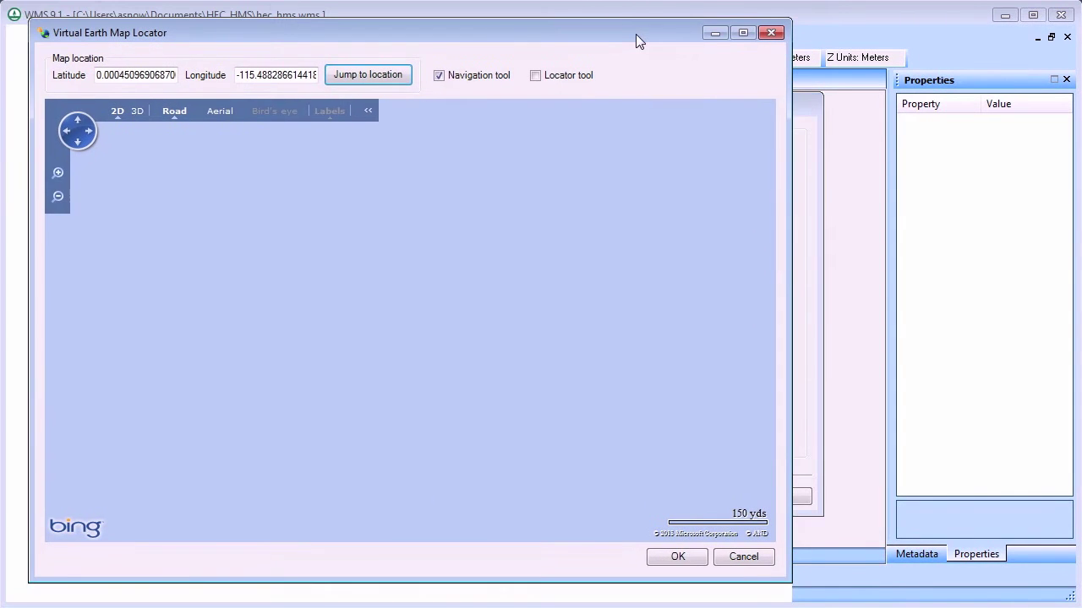
left_click(536, 77)
left_click(451, 150)
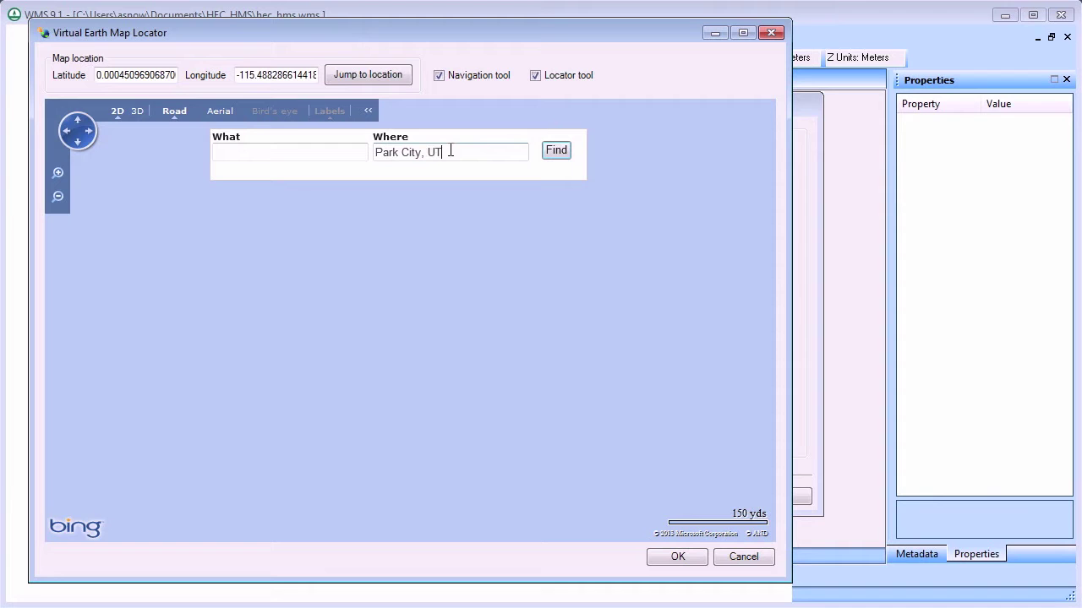
type("Park City, UT")
left_click(556, 151)
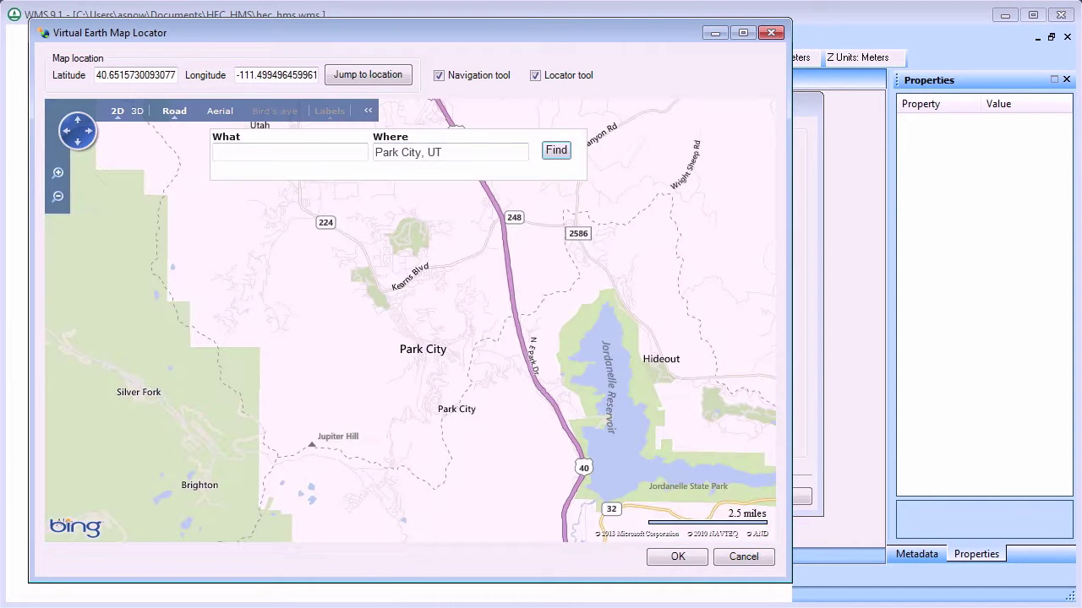
left_click(681, 559)
left_click(707, 497)
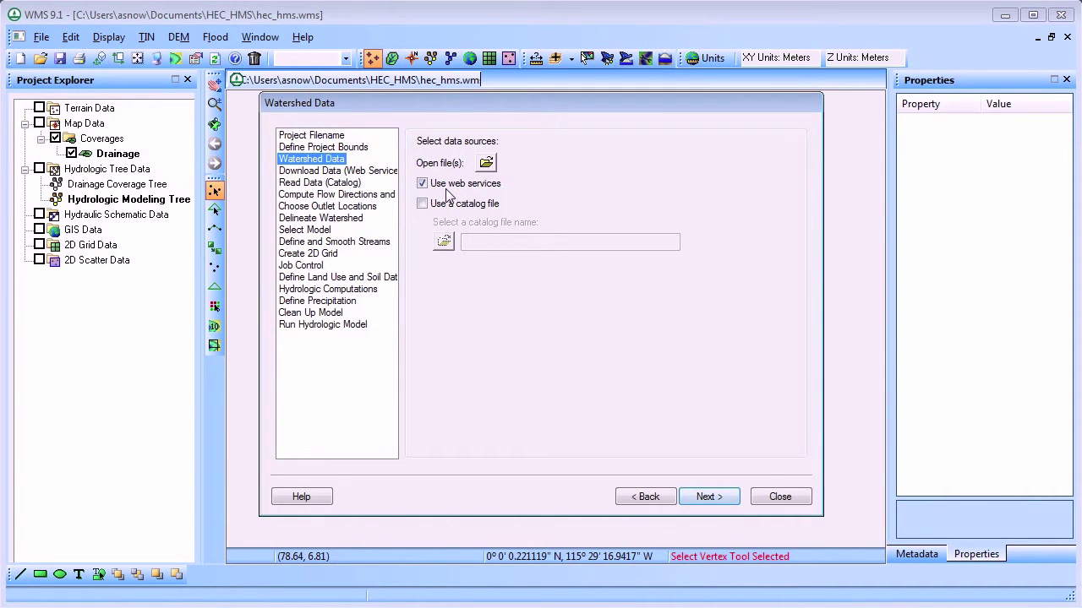
Reach Download Data (Web Services) and review the checked Ssurgo, NLCD 2006, World Imagery and United States sources.
left_click(709, 497)
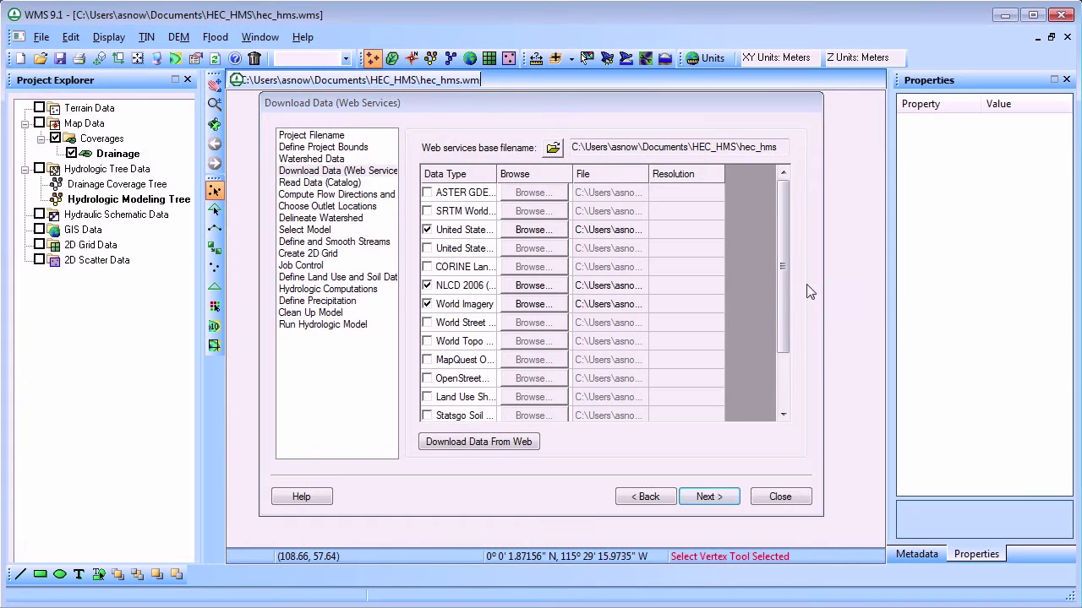
left_click_drag(780, 268, 780, 339)
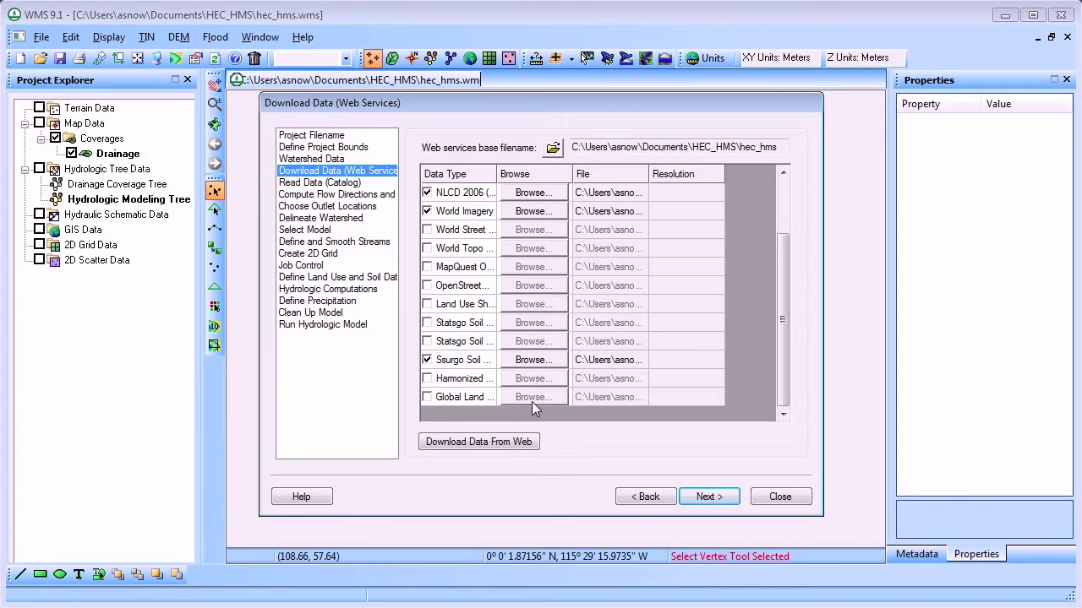
Download the web data, accepting the elevation and 30.0 land use cell sizes and generating image pyramids.
left_click(520, 443)
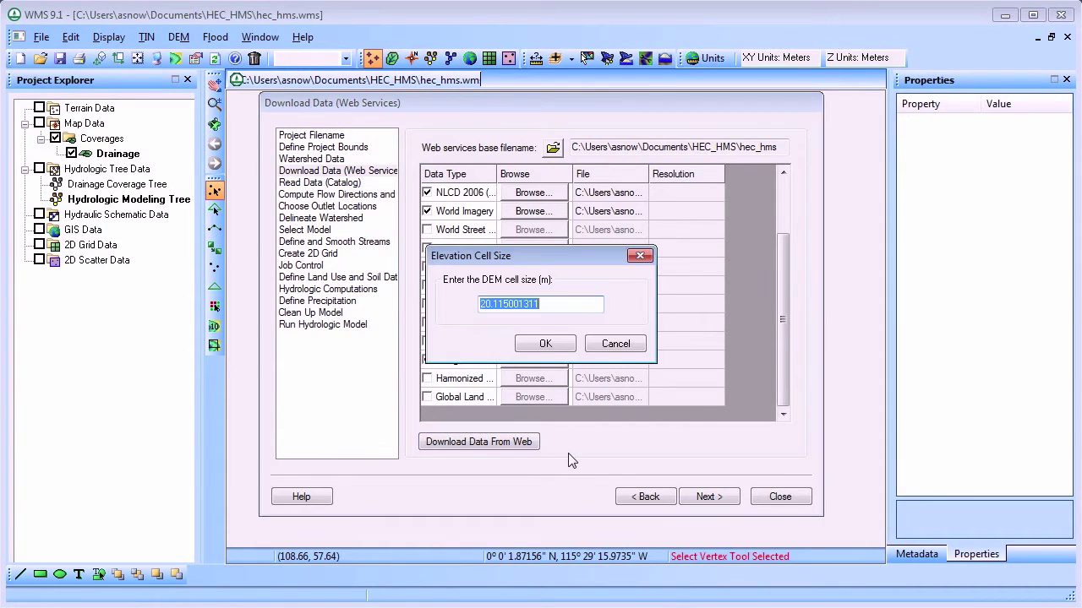
left_click(536, 350)
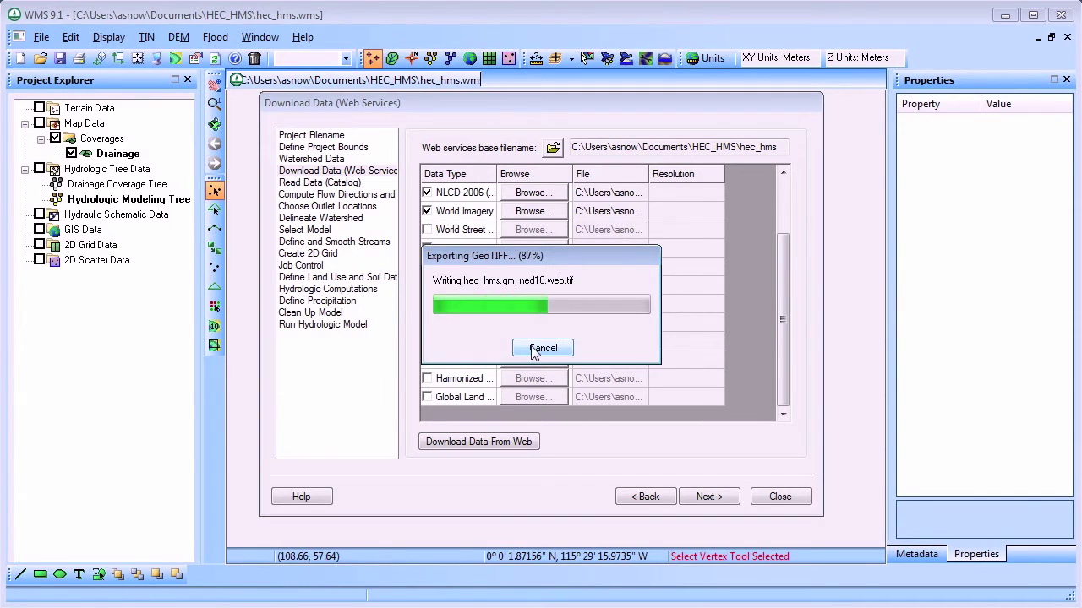
left_click(532, 343)
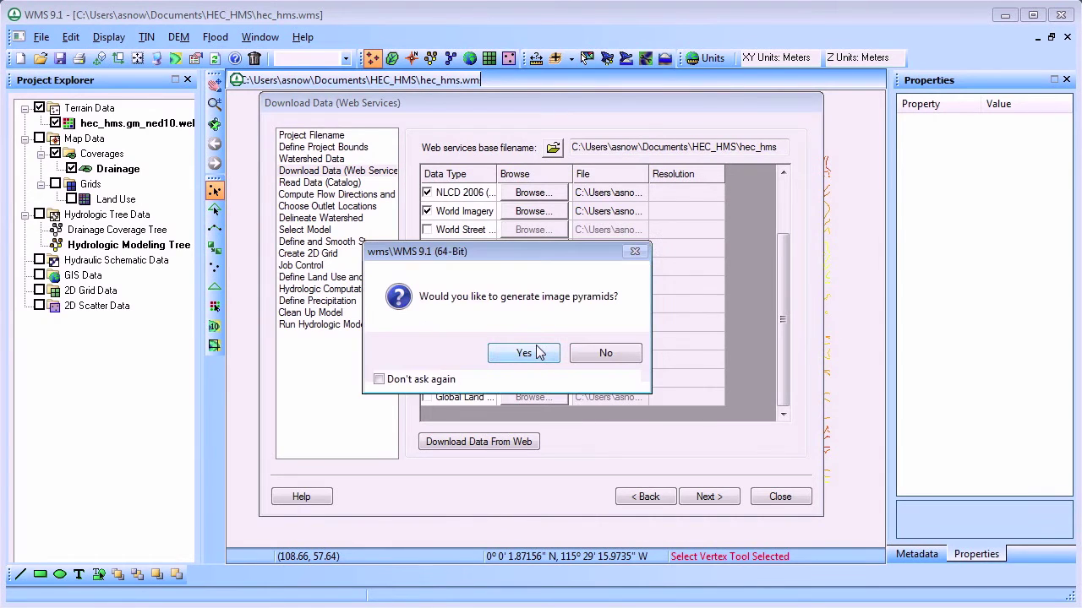
left_click(523, 352)
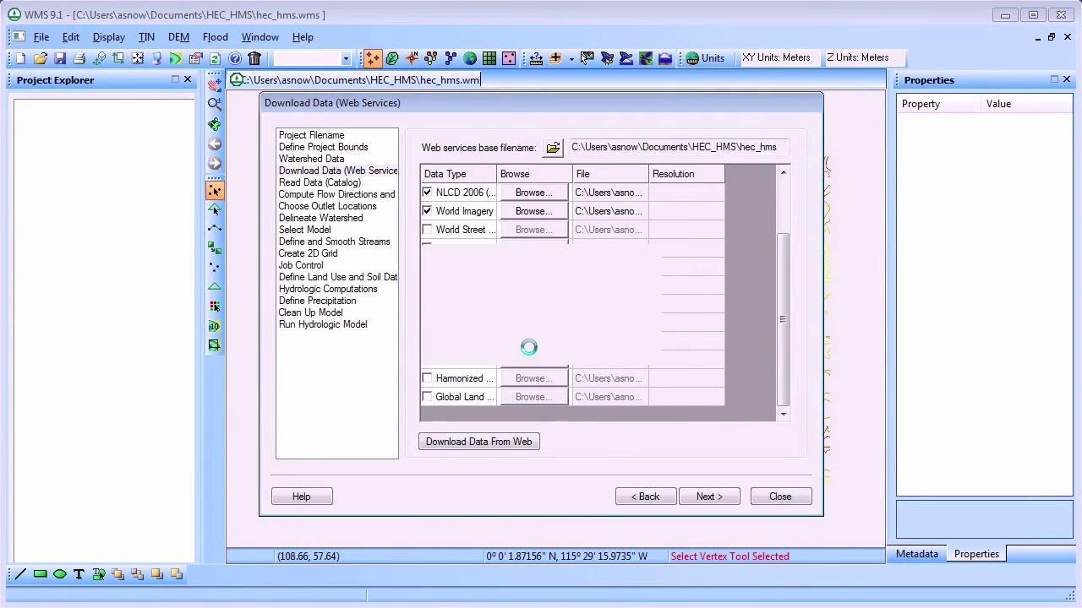
left_click_drag(31, 0, 156, 19)
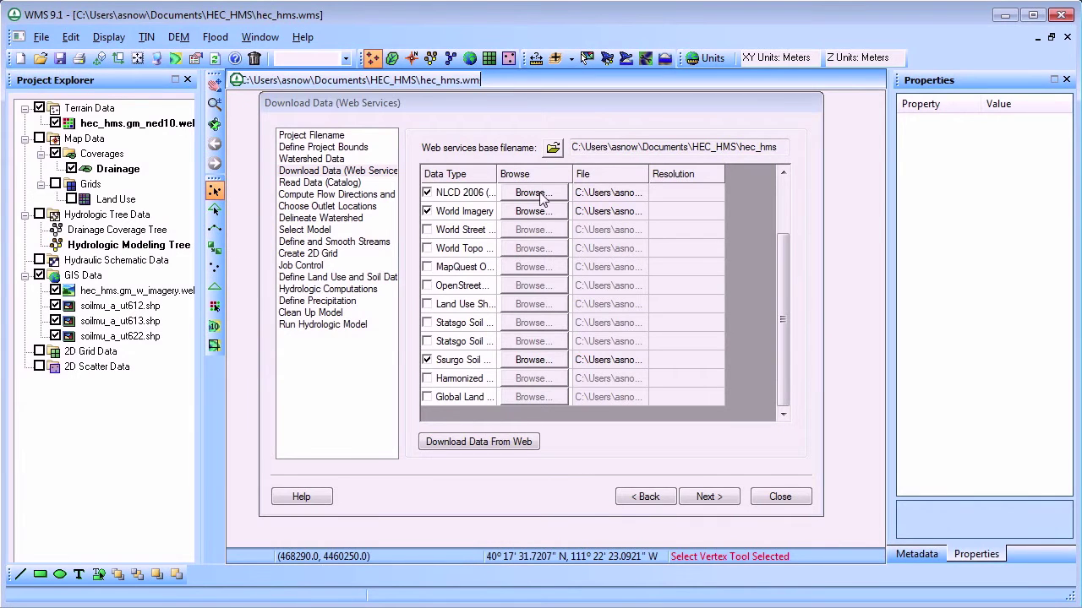
left_click_drag(542, 103, 545, 126)
Run TOPAZ flow direction and accumulation, read its solution into the map, and continue.
left_click(710, 521)
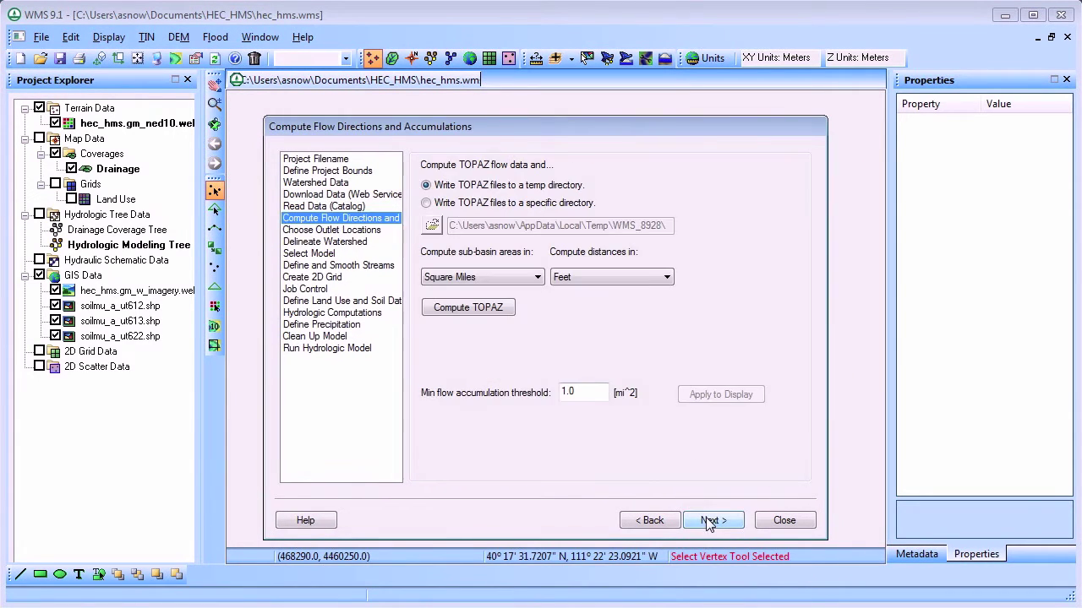
left_click(485, 307)
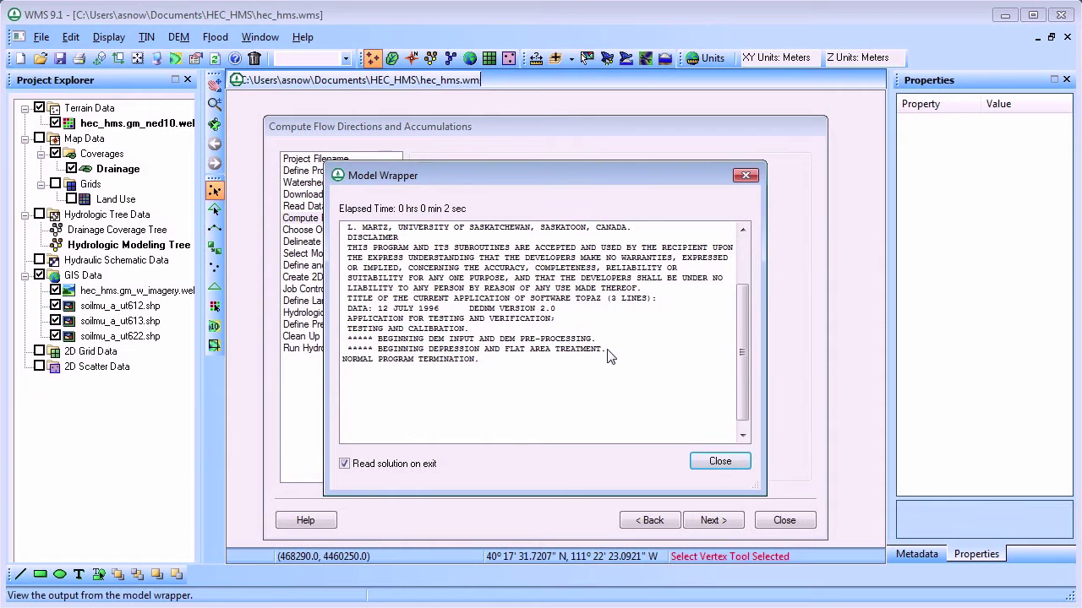
left_click(706, 463)
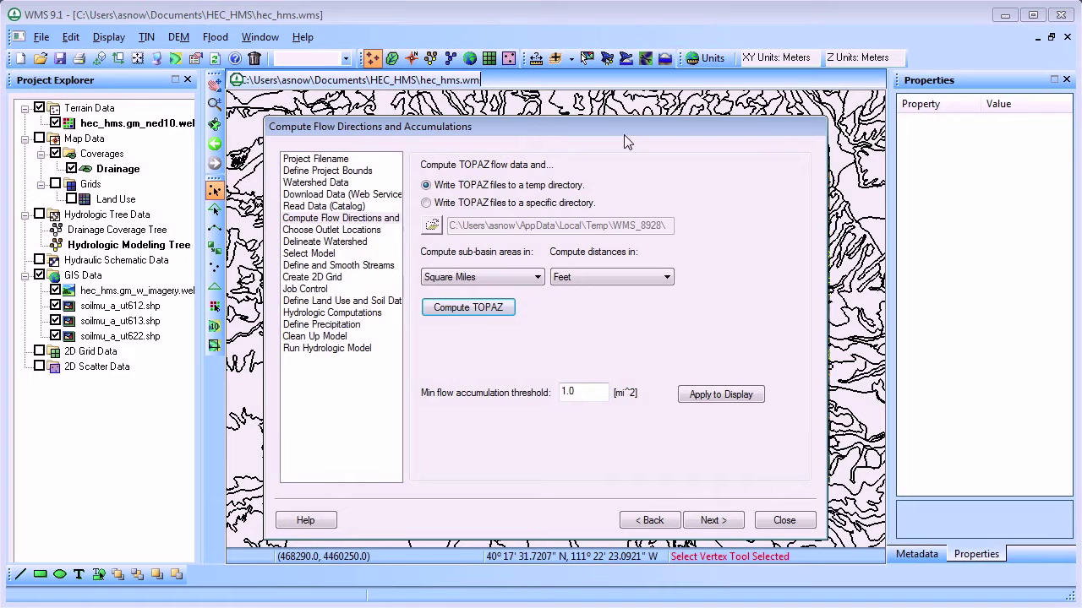
left_click(710, 522)
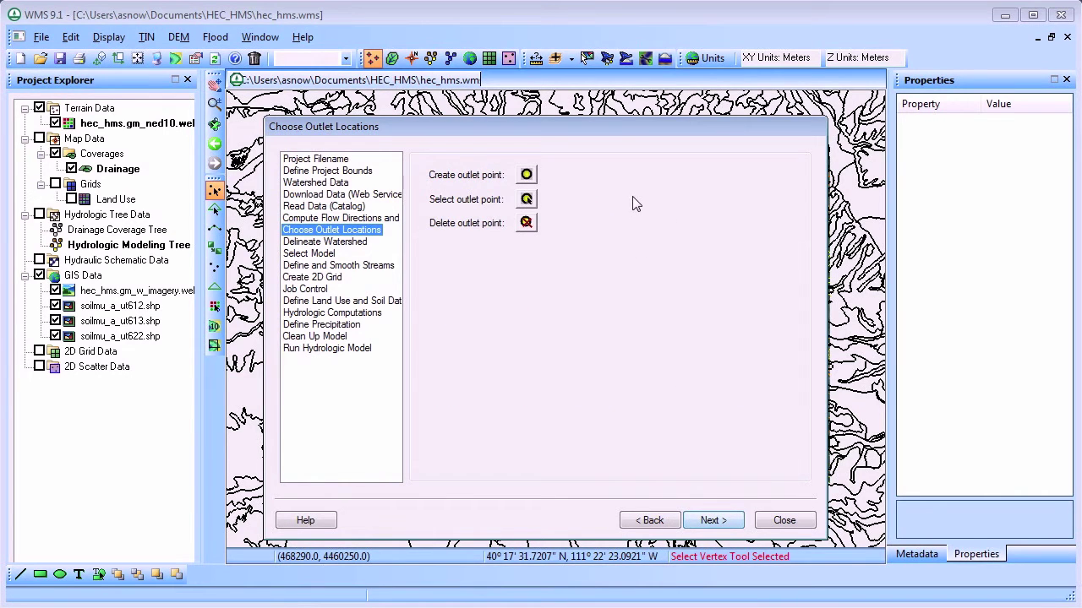
Hide the soilmu_a_ut612, soilmu_a_ut613 and soilmu_a_ut622 soil shapefiles from the map.
left_click_drag(614, 128, 622, 530)
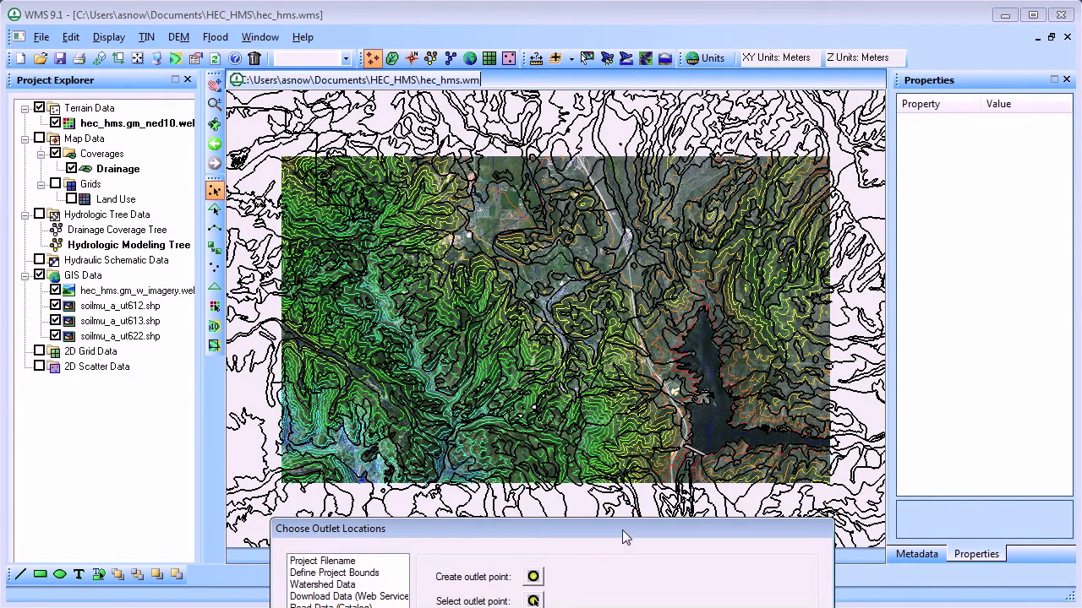
left_click(55, 306)
left_click(55, 321)
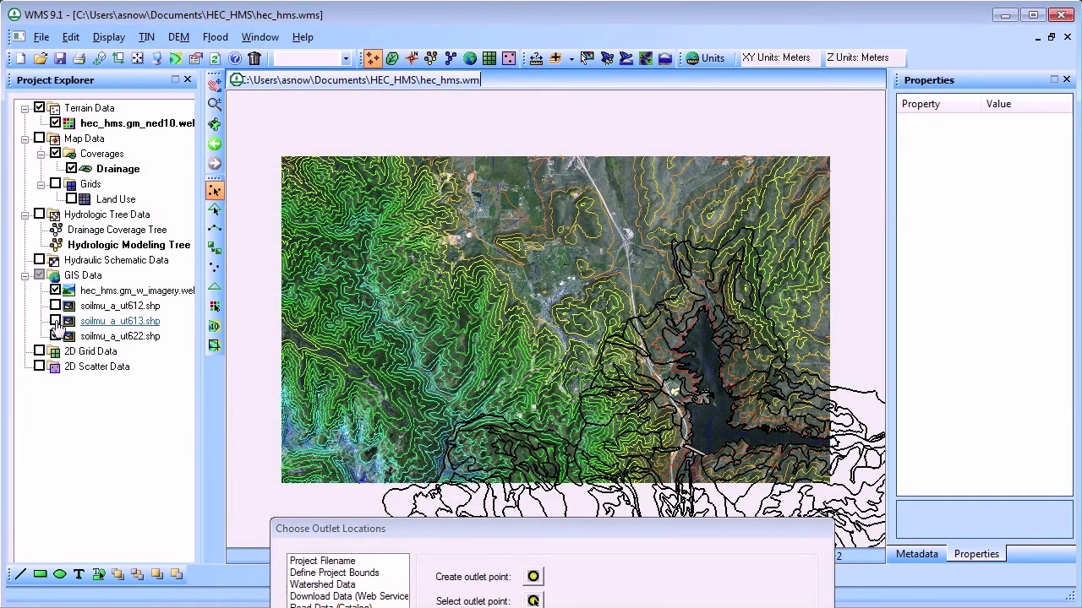
left_click(55, 337)
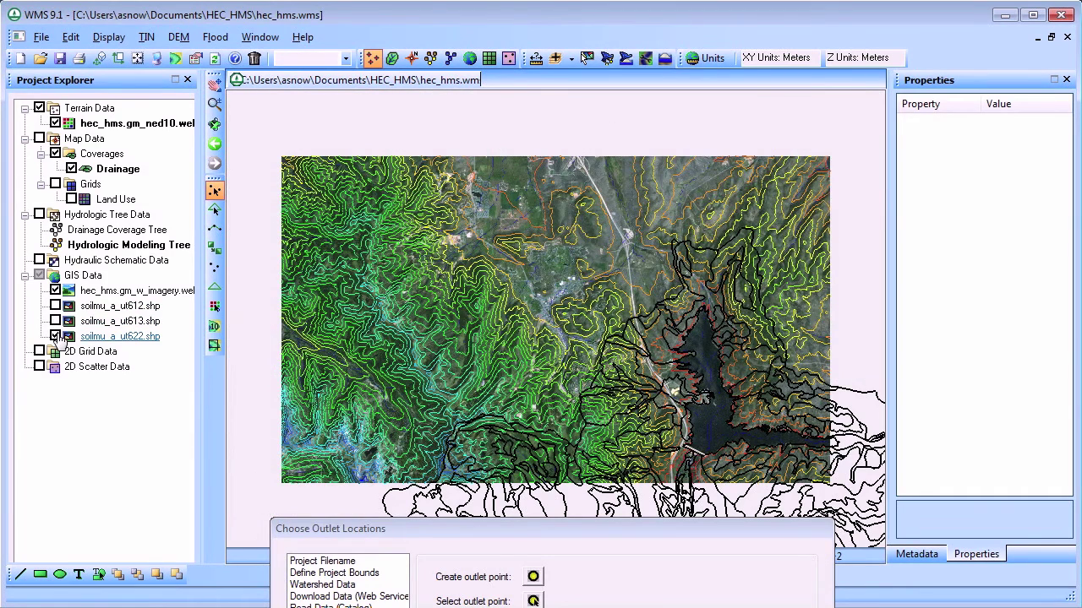
Place outlet point 2C on the zoomed-in stream and advance to watershed delineation.
left_click(533, 577)
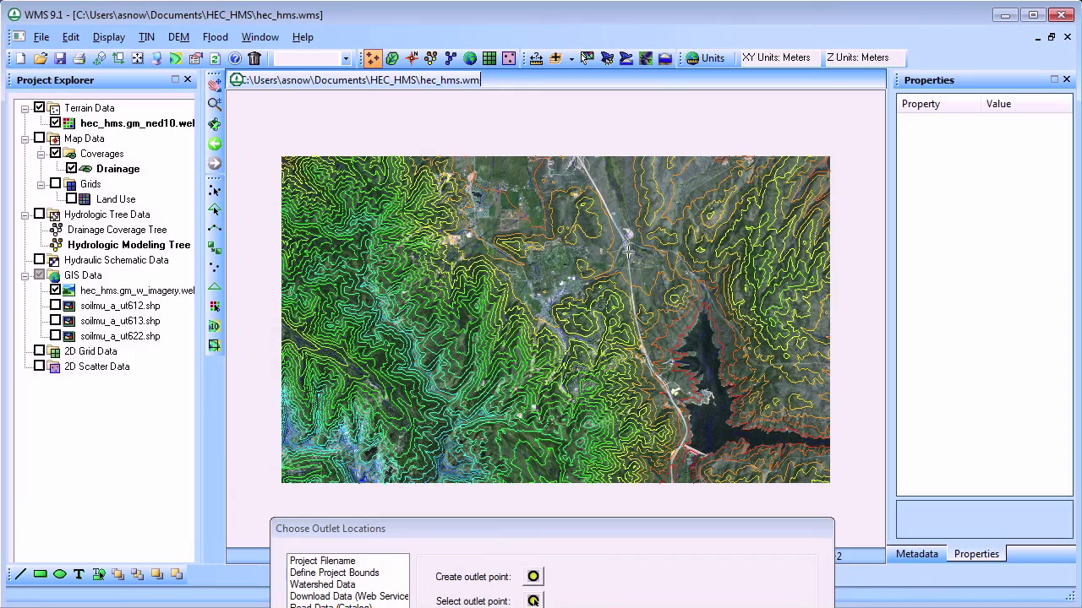
scroll(627, 258, "up", 4)
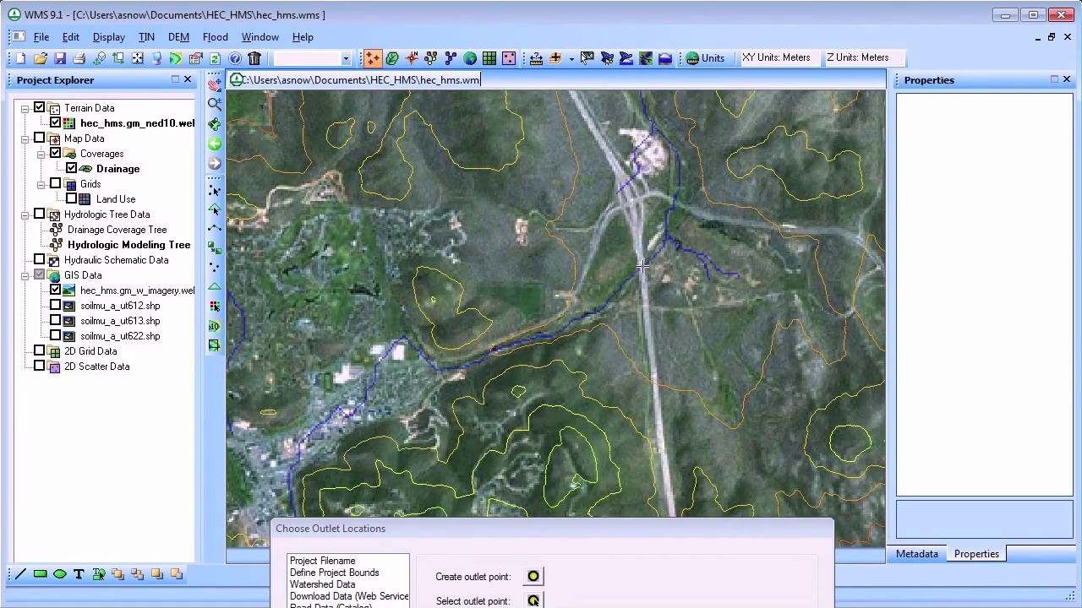
left_click(642, 267)
left_click_drag(616, 529, 612, 160)
left_click(724, 554)
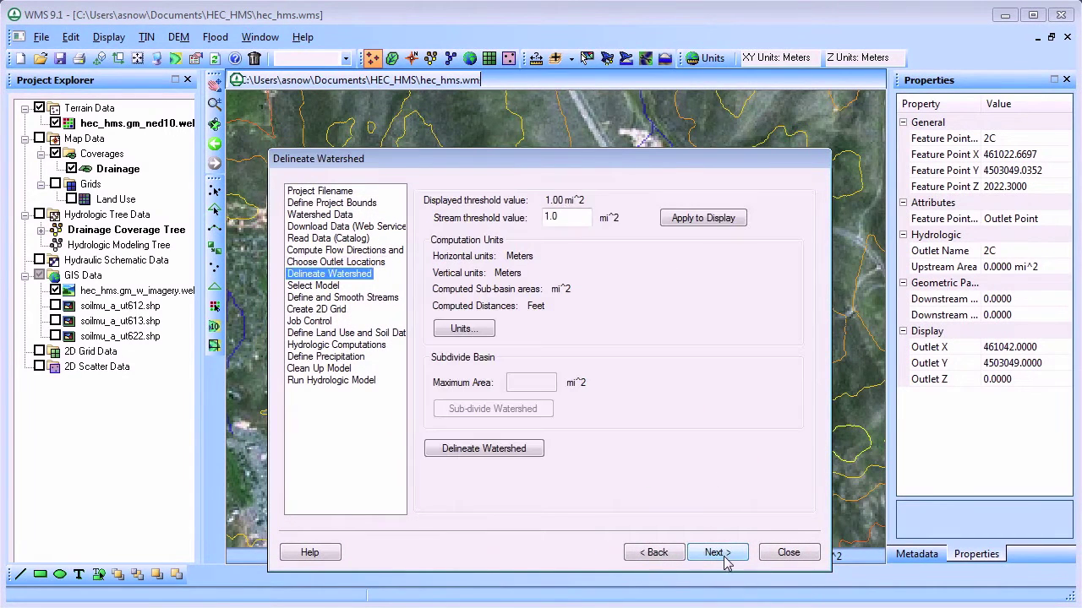
Delineate the 10.74 mi^2 watershed above outlet 2C and initialize HEC-HMS model data.
left_click(515, 454)
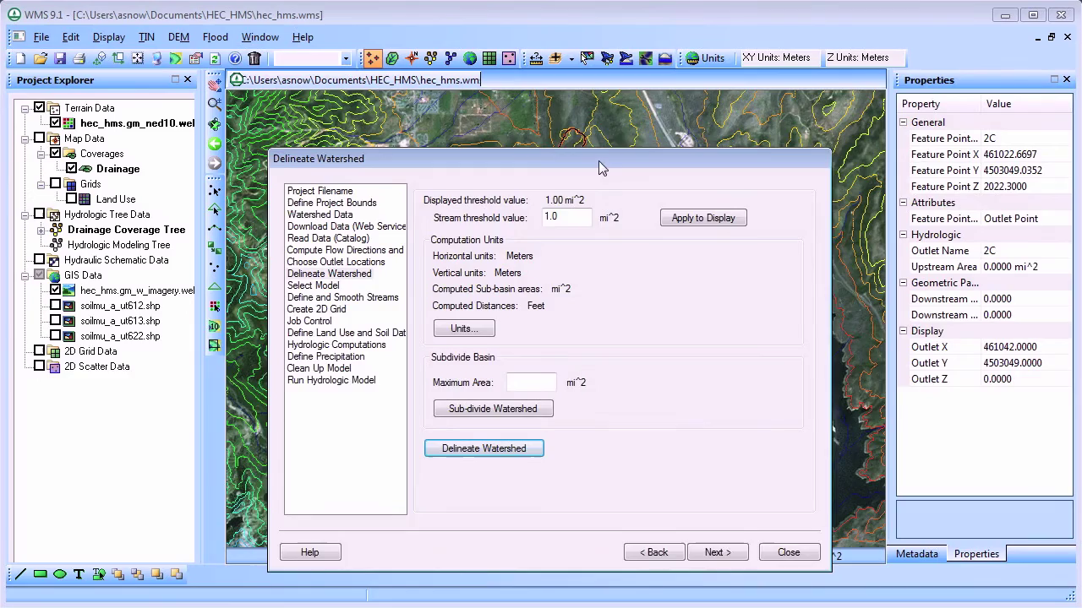
left_click_drag(598, 160, 596, 135)
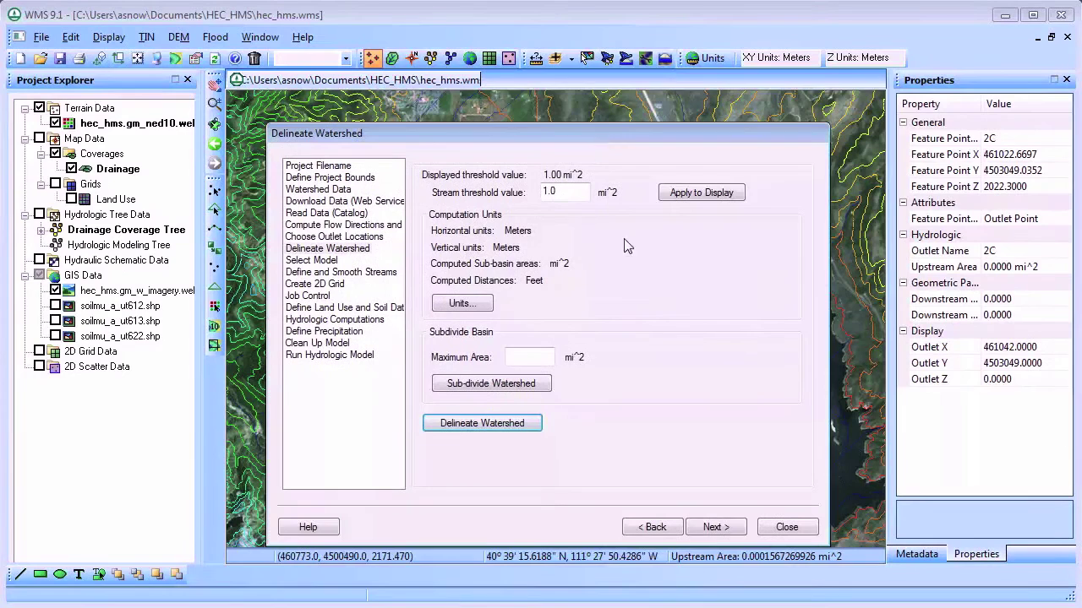
left_click(714, 526)
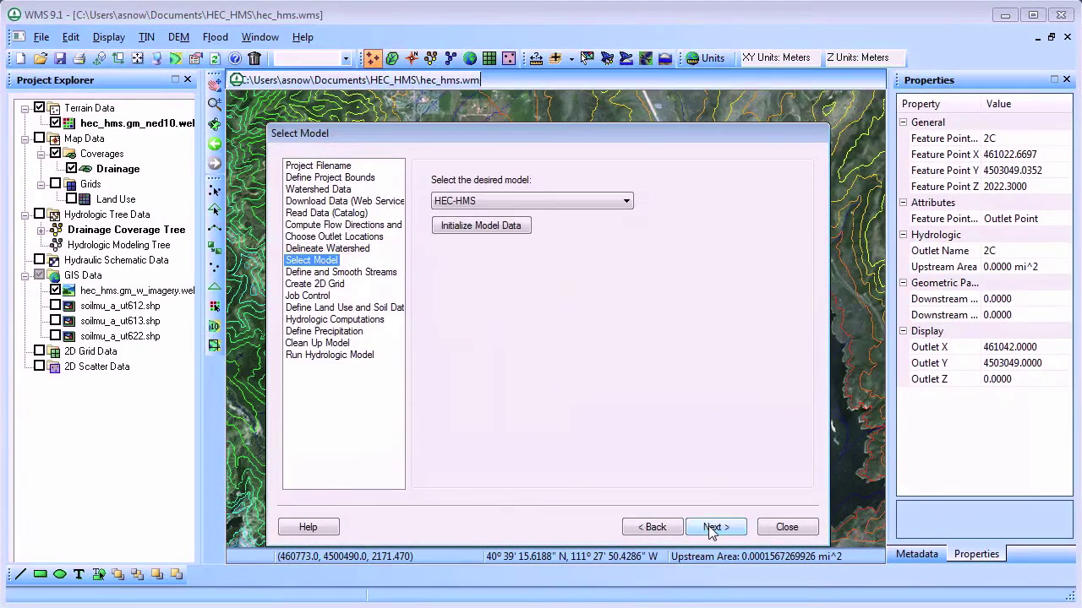
left_click(502, 233)
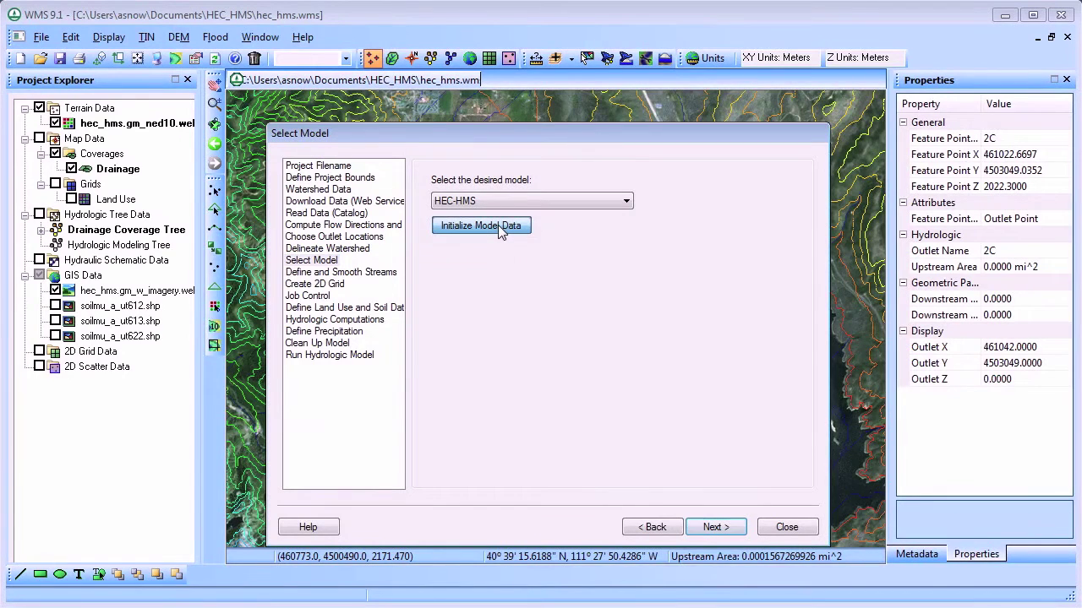
Apply job control data: run 9/1/2008 to 9/3/2008 at a 10-minute interval.
left_click(719, 532)
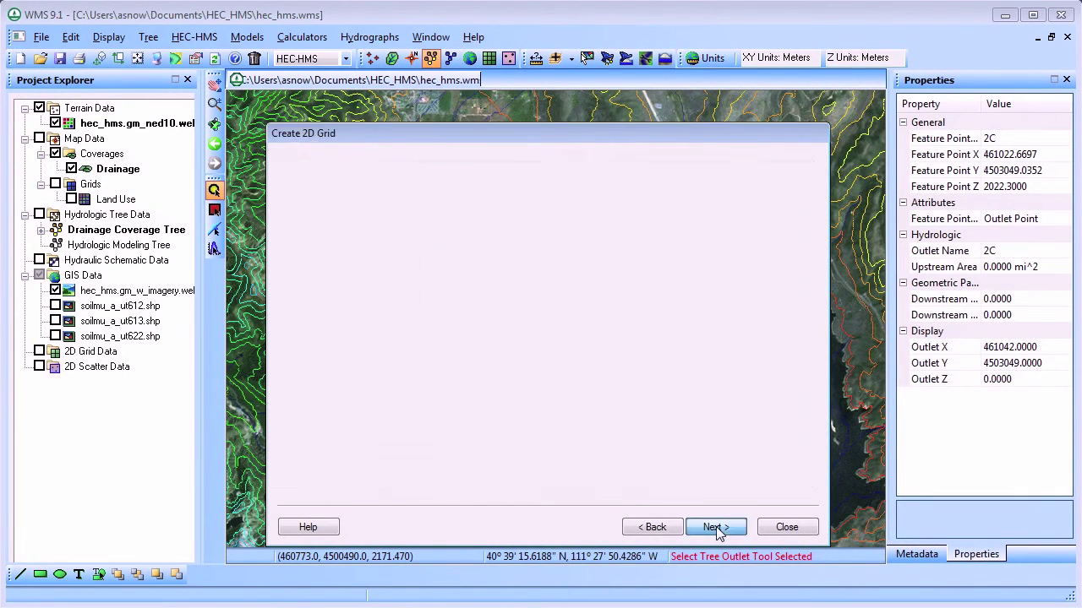
left_click(716, 529)
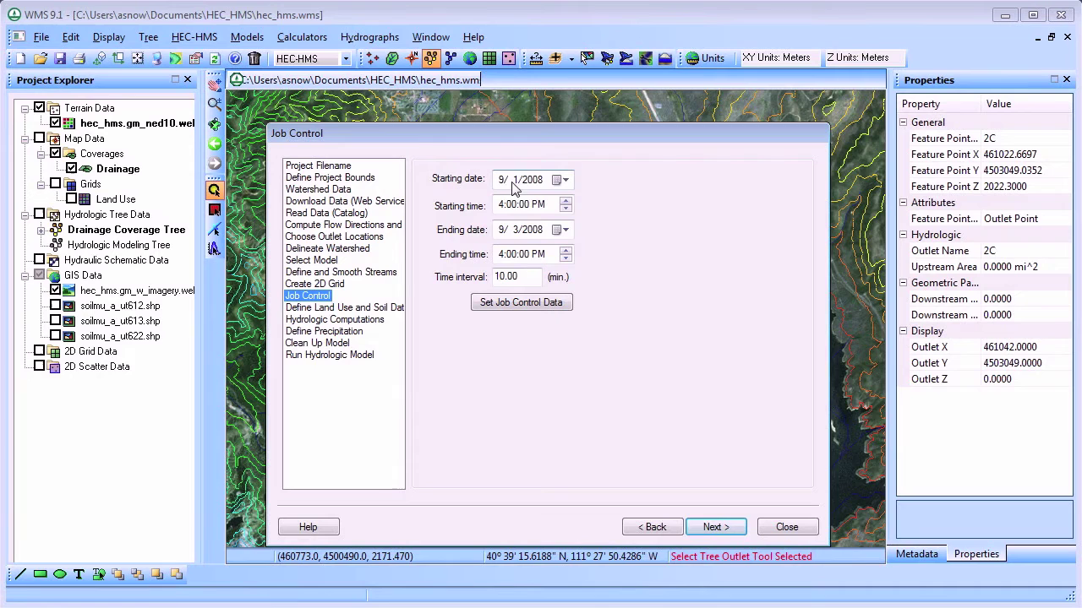
left_click(523, 305)
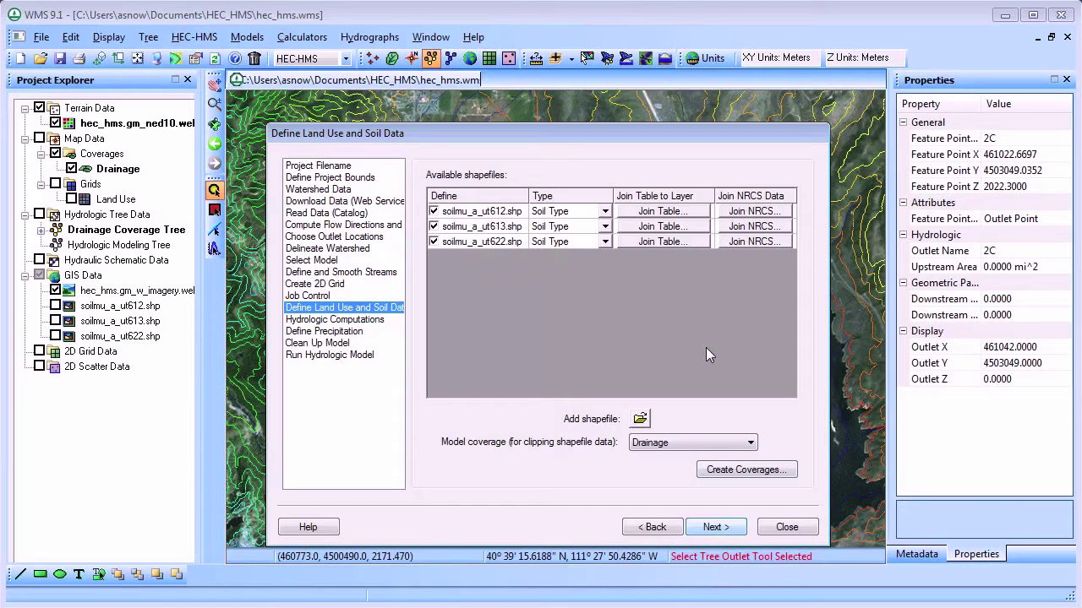
Join NRCS data to soilmu_a_ut612, soilmu_a_ut613 and soilmu_a_ut622, filling blank values.
left_click(726, 211)
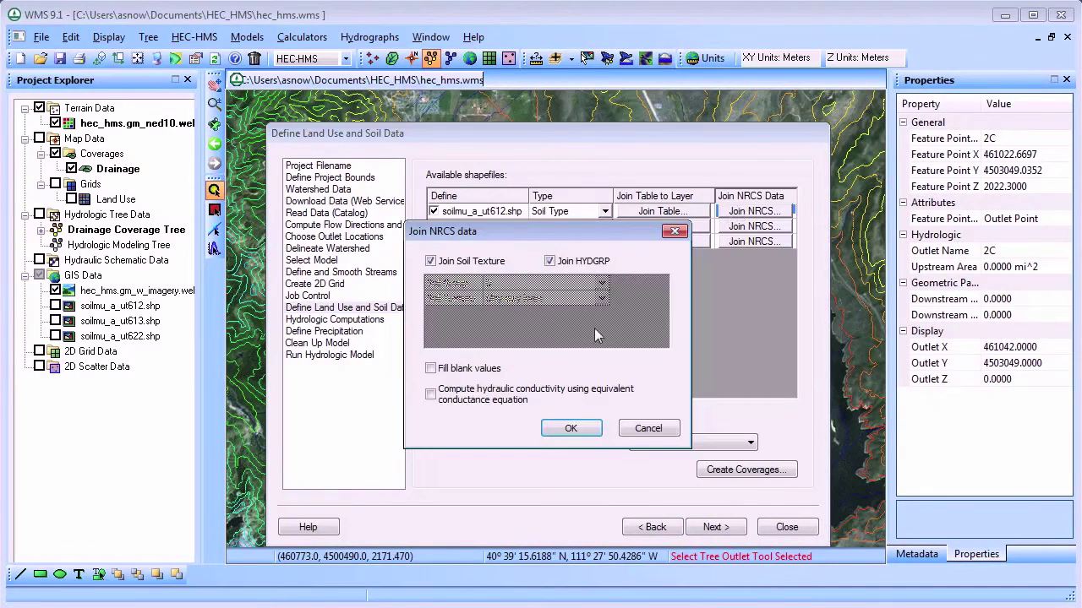
left_click(433, 370)
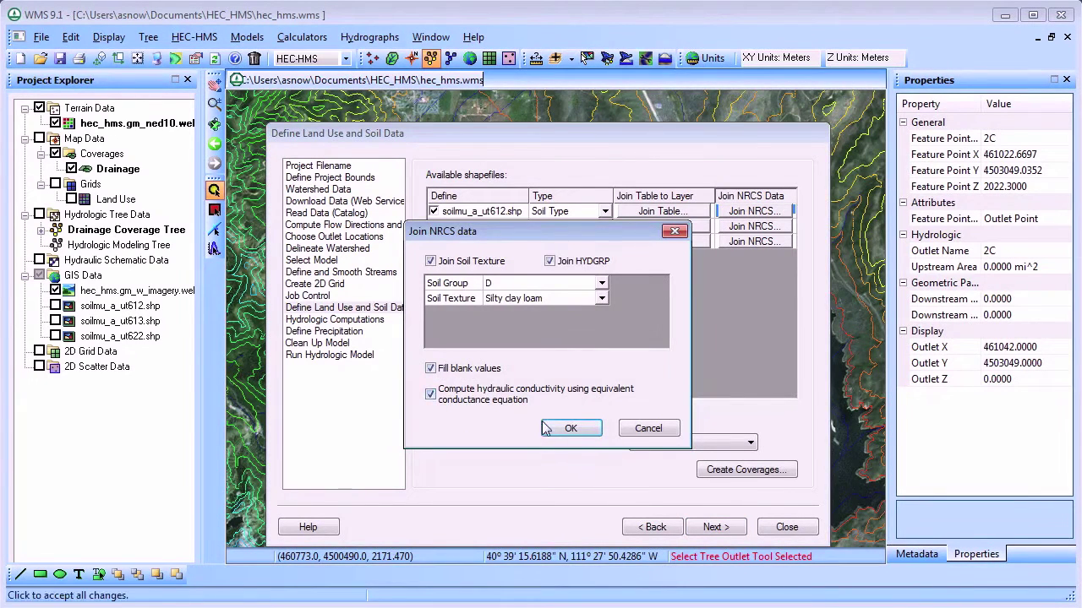
left_click(570, 428)
left_click(738, 227)
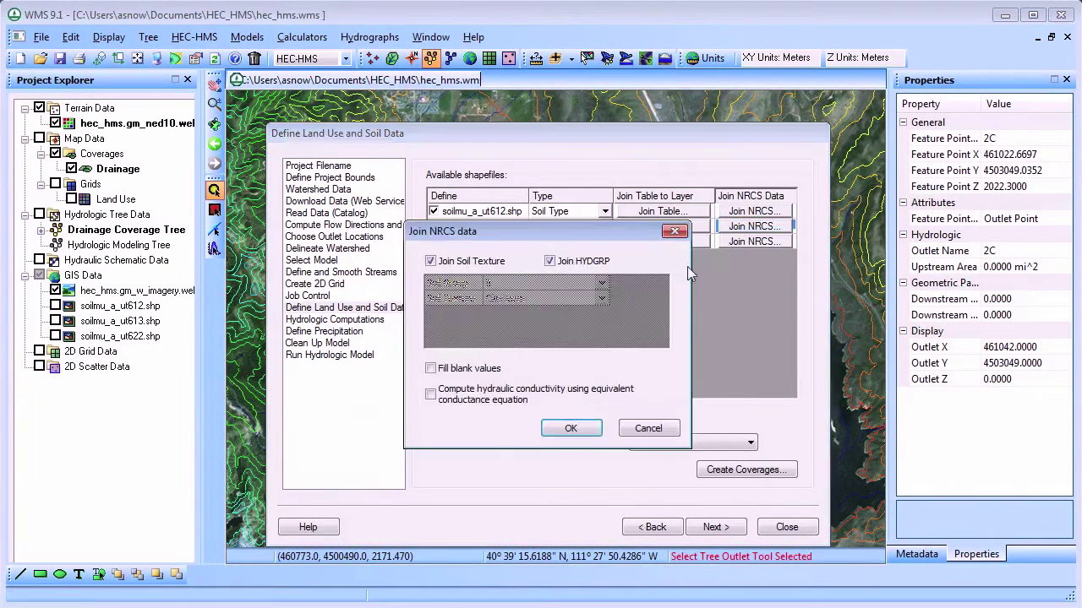
left_click(431, 369)
left_click(571, 428)
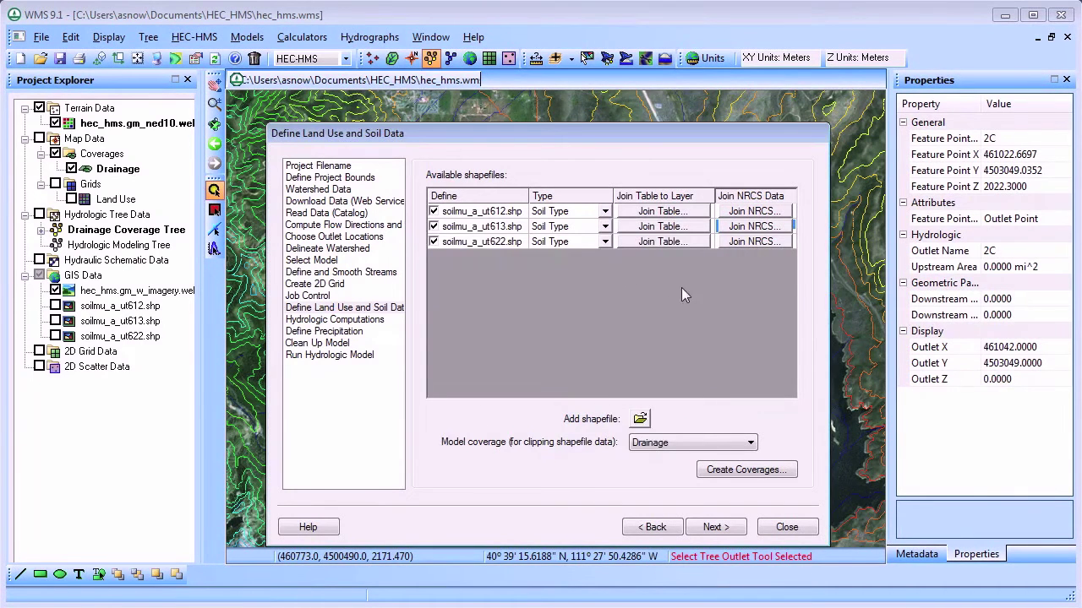
left_click(757, 242)
left_click(431, 368)
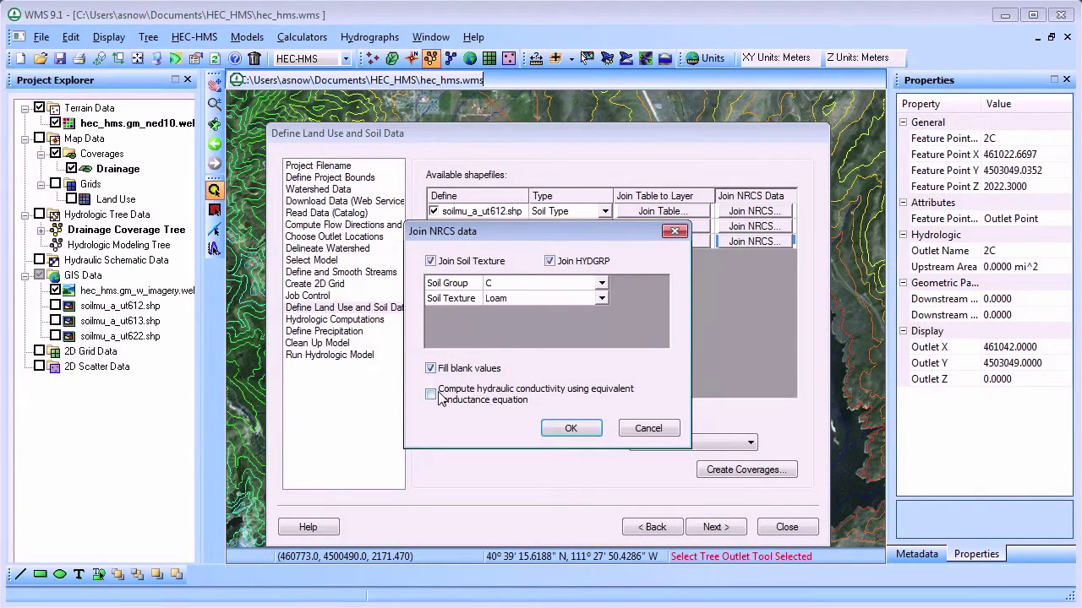
left_click(431, 395)
left_click(556, 431)
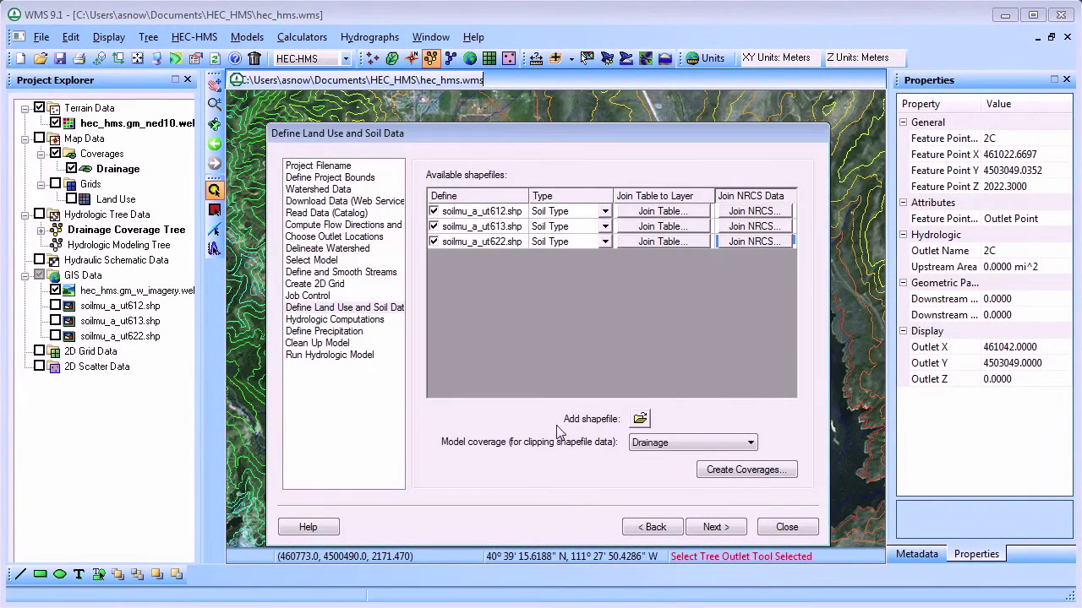
Convert the joined shapefiles into a Soil Type coverage and advance to hydrologic computations.
left_click(716, 475)
left_click(655, 479)
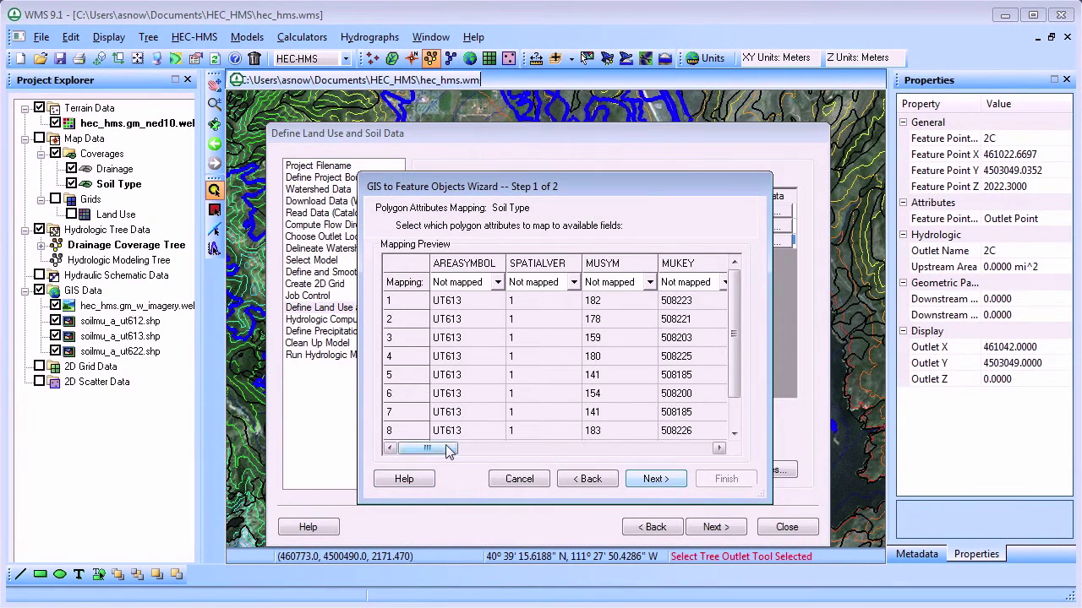
left_click_drag(447, 454, 699, 455)
left_click(656, 479)
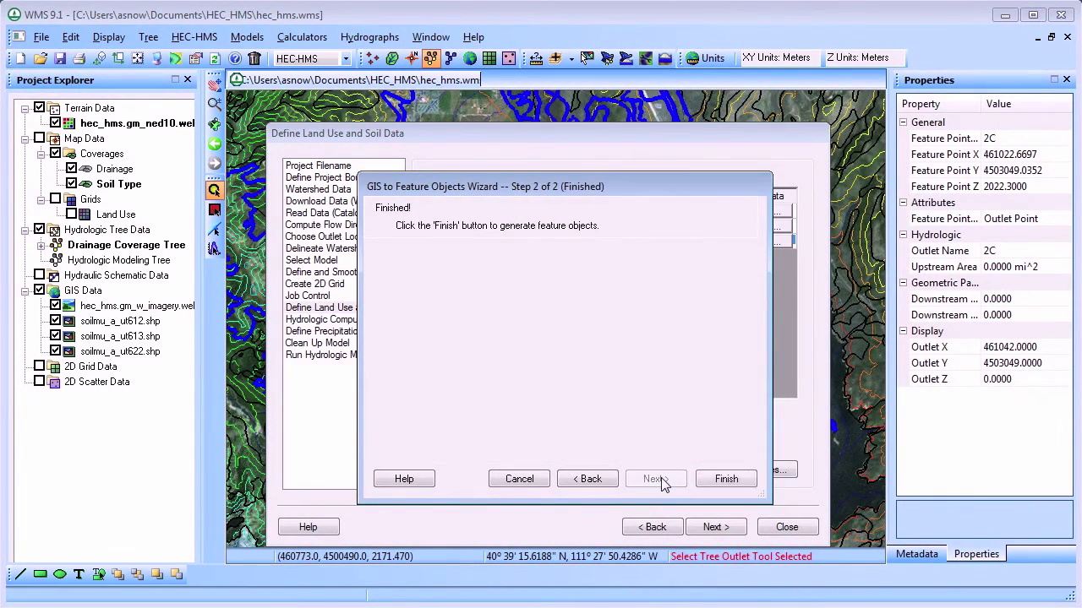
left_click(718, 480)
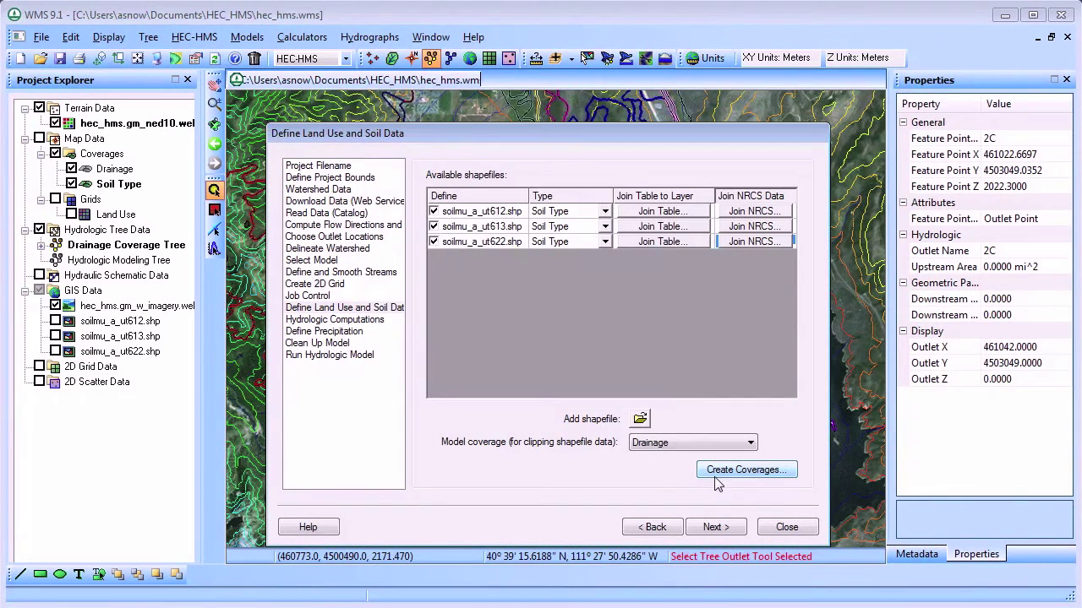
left_click(715, 527)
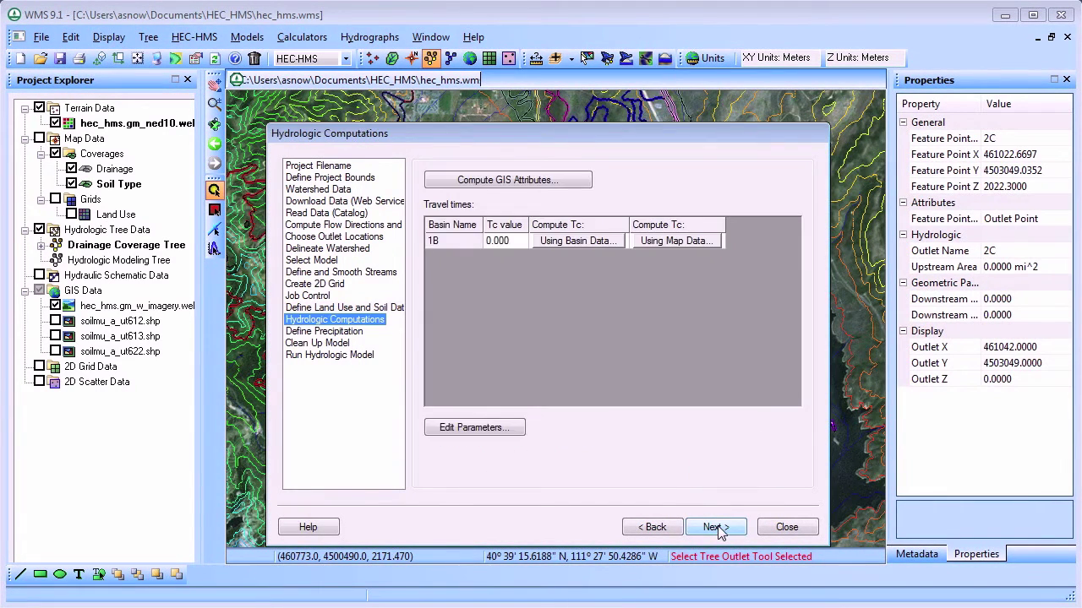
In the GIS curve-number settings, choose to import a new land use table, overwriting the current one.
left_click(507, 180)
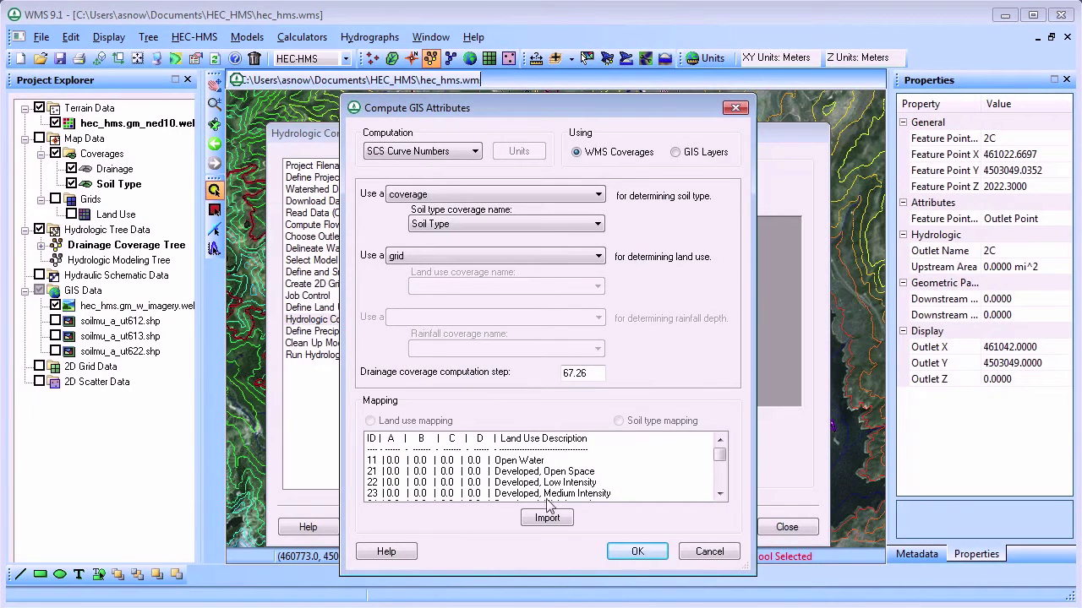
mouse_move(719, 456)
left_mouse_down()
mouse_move(722, 497)
mouse_move(720, 448)
left_mouse_up()
left_click(547, 518)
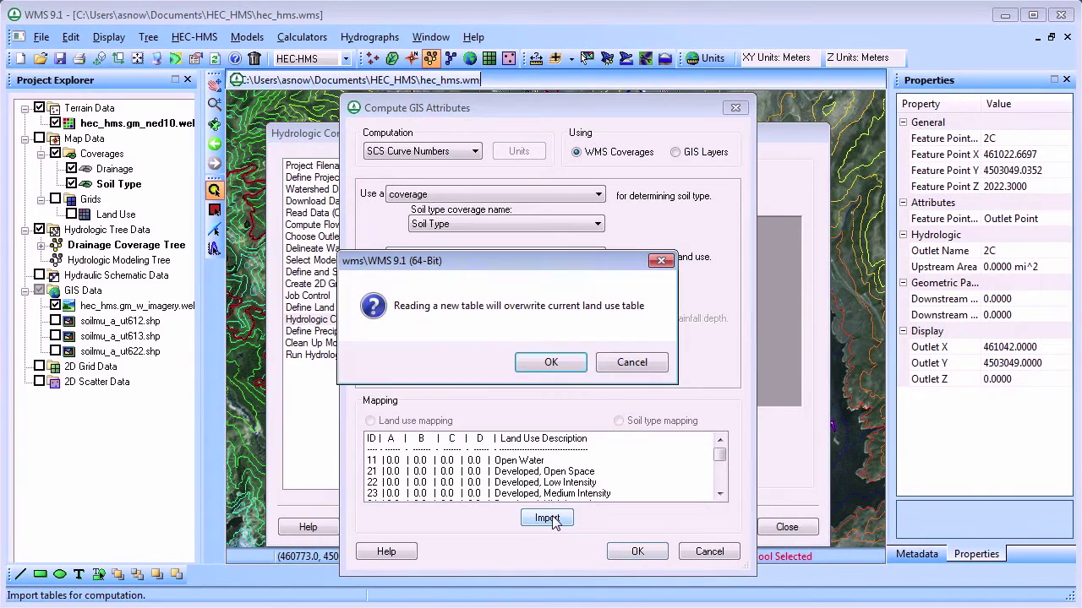
left_click(551, 362)
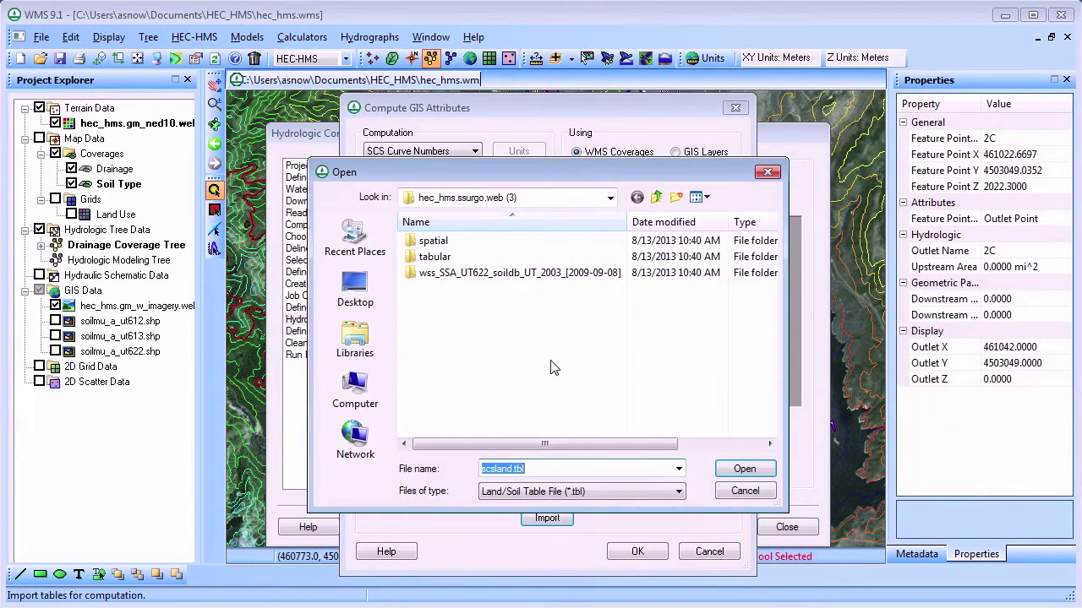
Browse up to the HEC_HMS folder and list All Files (*.*).
left_click(656, 197)
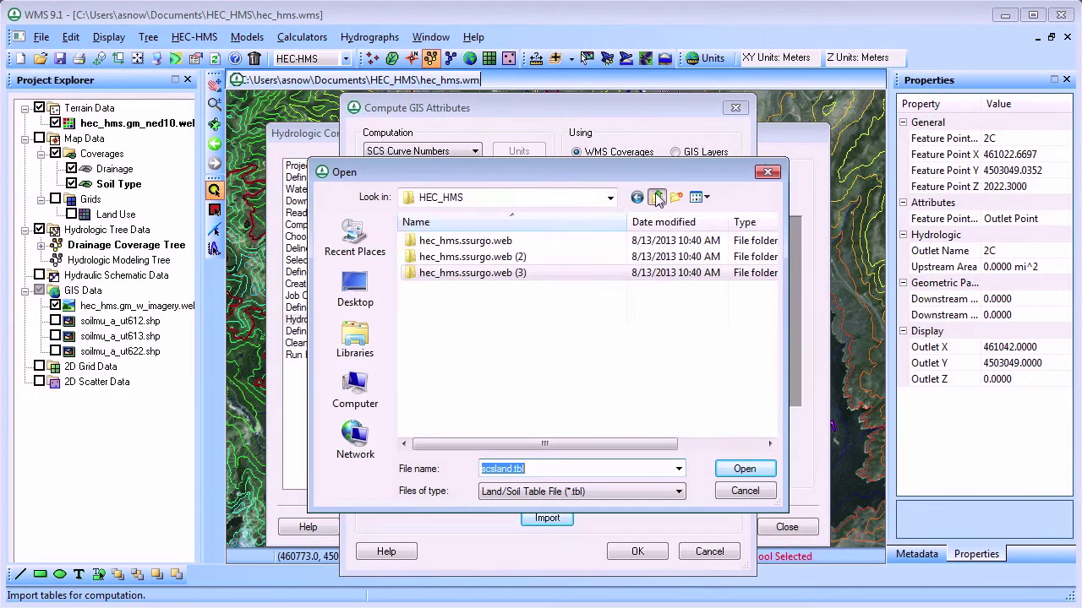
left_click(577, 492)
left_click(578, 508)
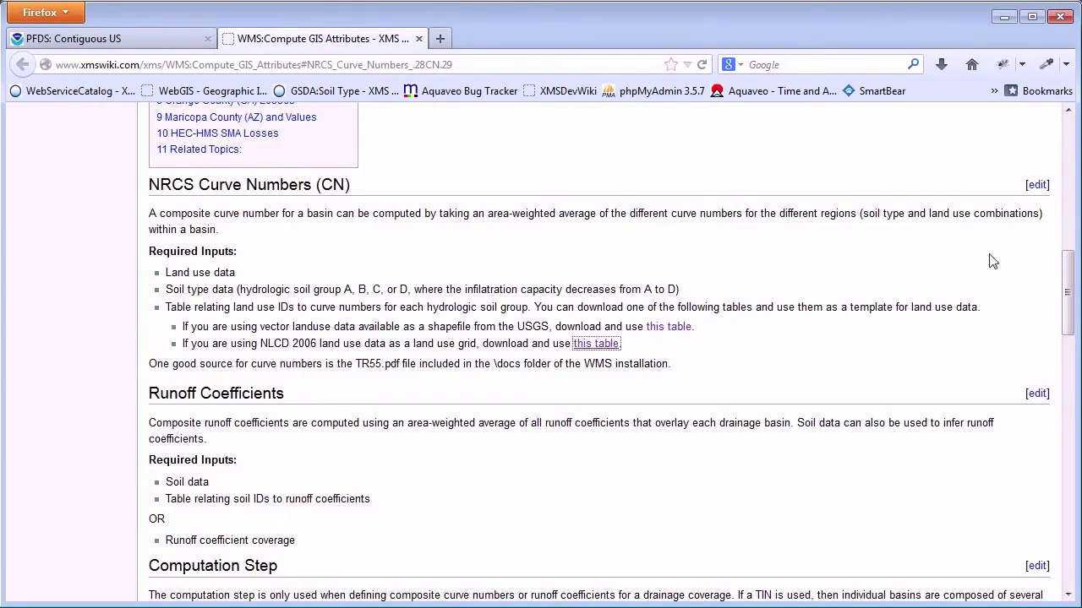
Save the NLCD 2006 land-use table as NLCD2006LuCodes.txt in the HEC_HMS folder, then minimise Firefox.
mouse_move(1067, 289)
left_mouse_down()
mouse_move(1067, 154)
mouse_move(1063, 289)
left_mouse_up()
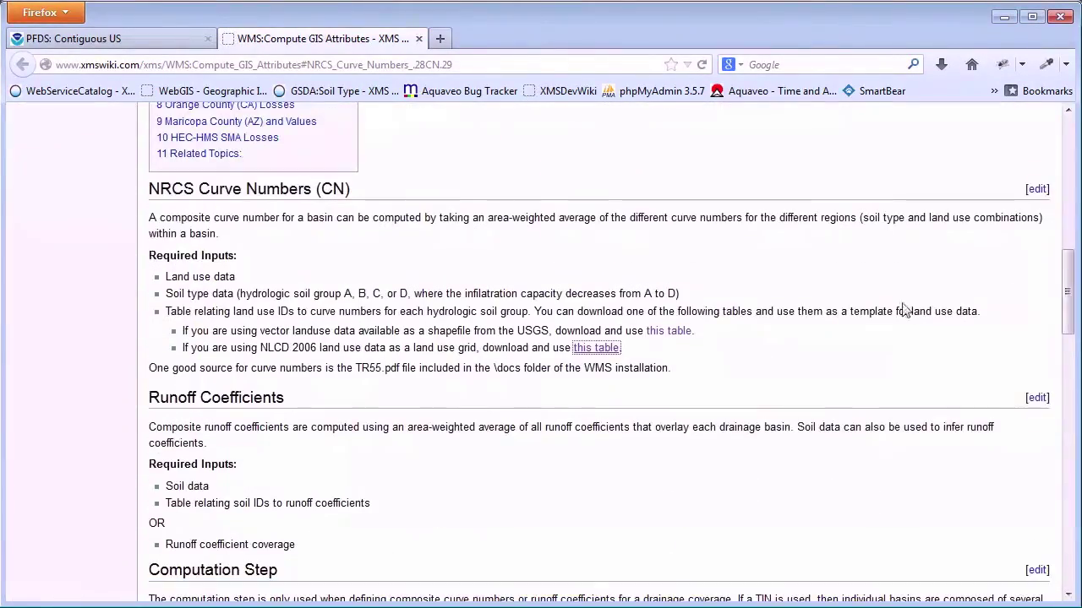
right_click(612, 354)
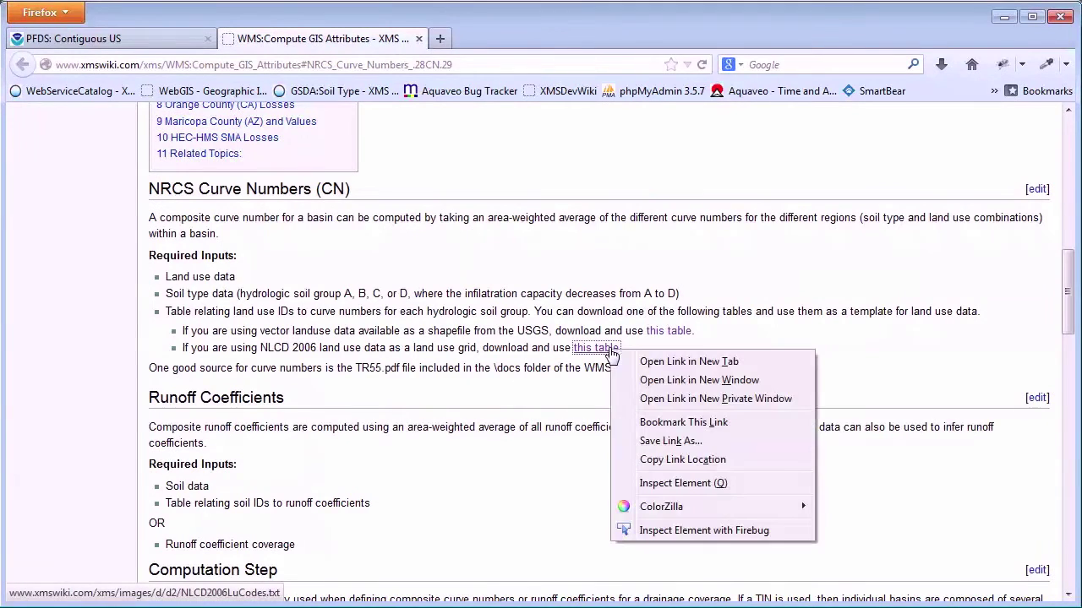
left_click(662, 443)
left_click(573, 417)
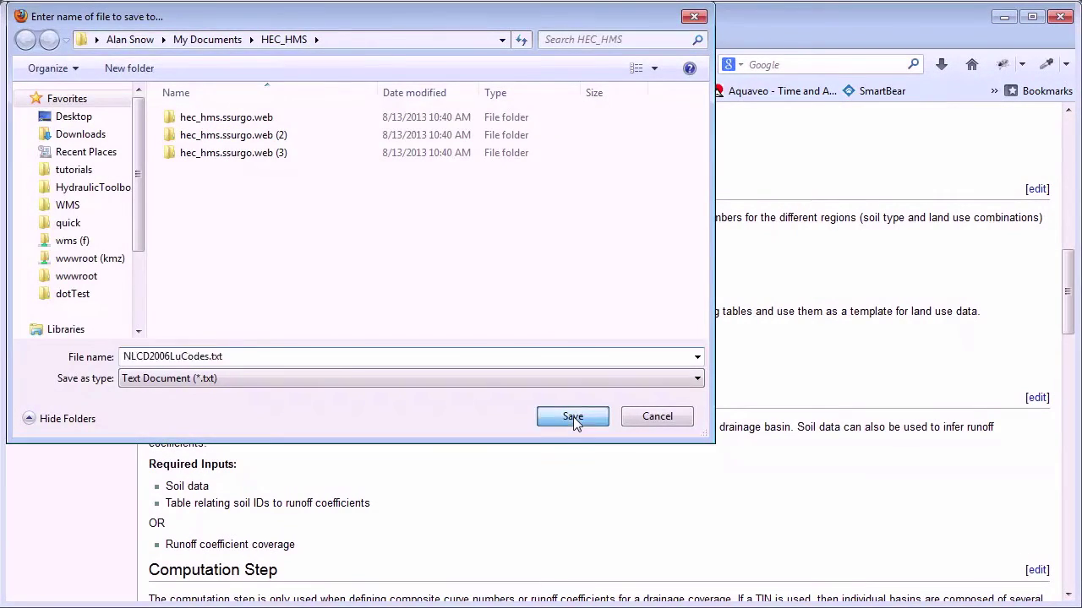
left_click(1004, 17)
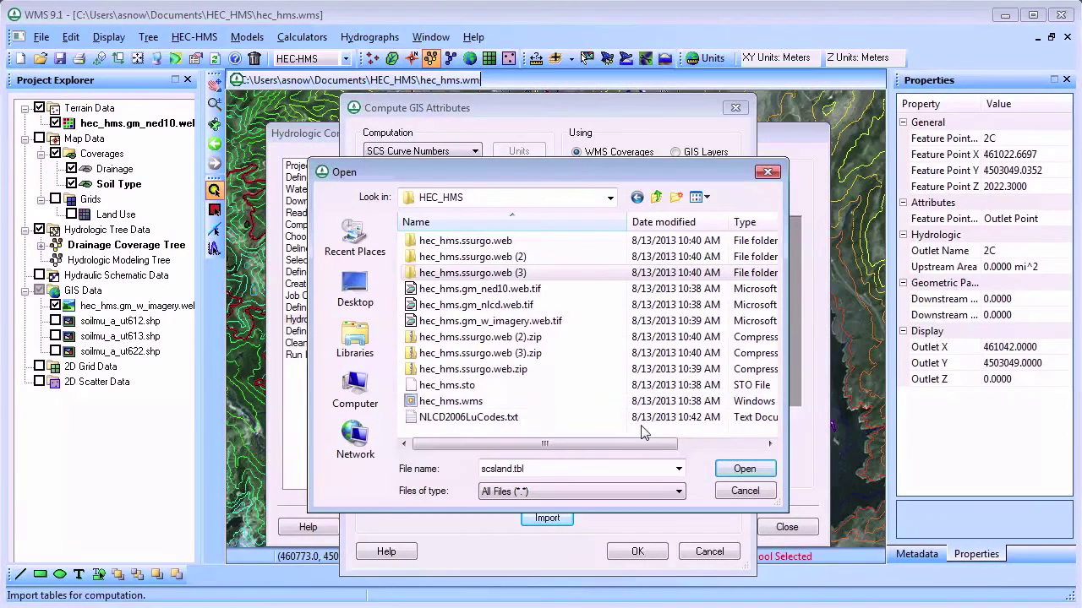
Import NLCD2006LuCodes.txt into the curve-number mapping, listing IDs 11–95 with A–D curve numbers.
left_click(502, 417)
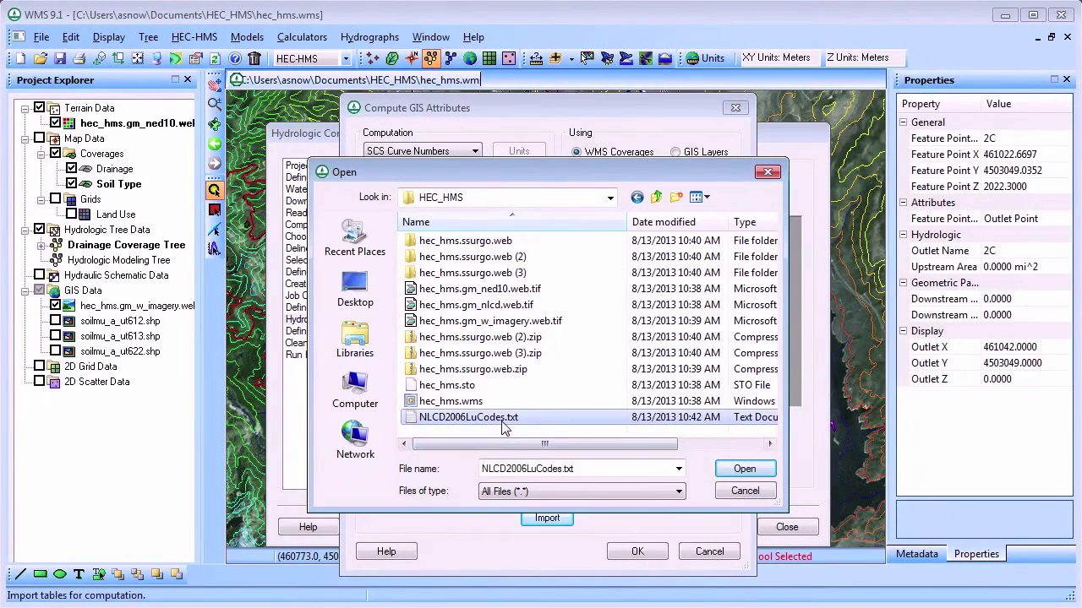
left_click(743, 468)
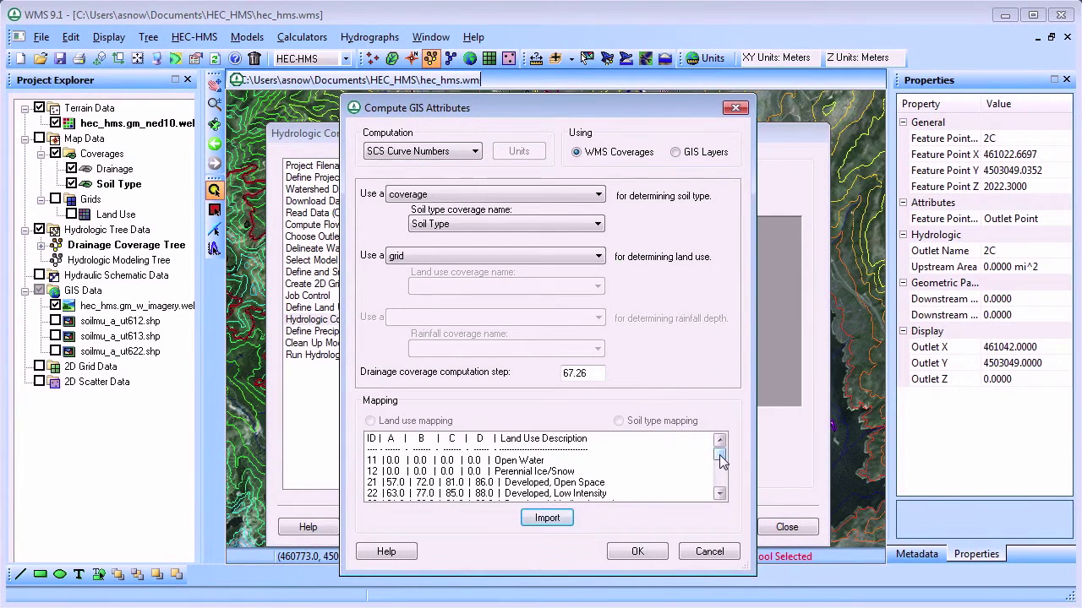
left_click_drag(719, 455, 720, 492)
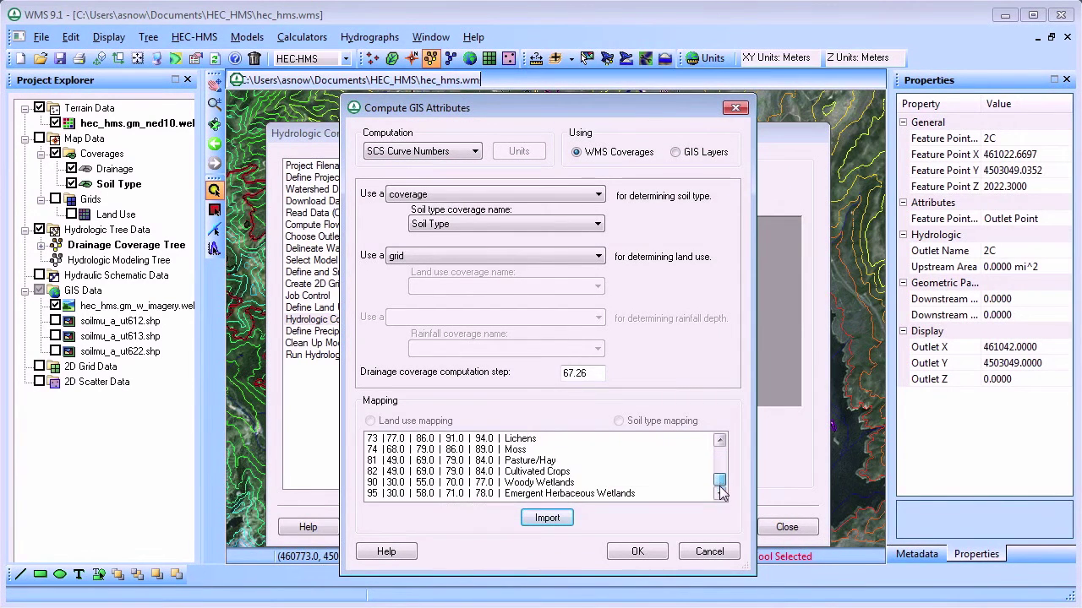
Compute curve numbers and scroll cn_report.txt to basin 1B's weighted CN of 68.0207.
left_click(638, 551)
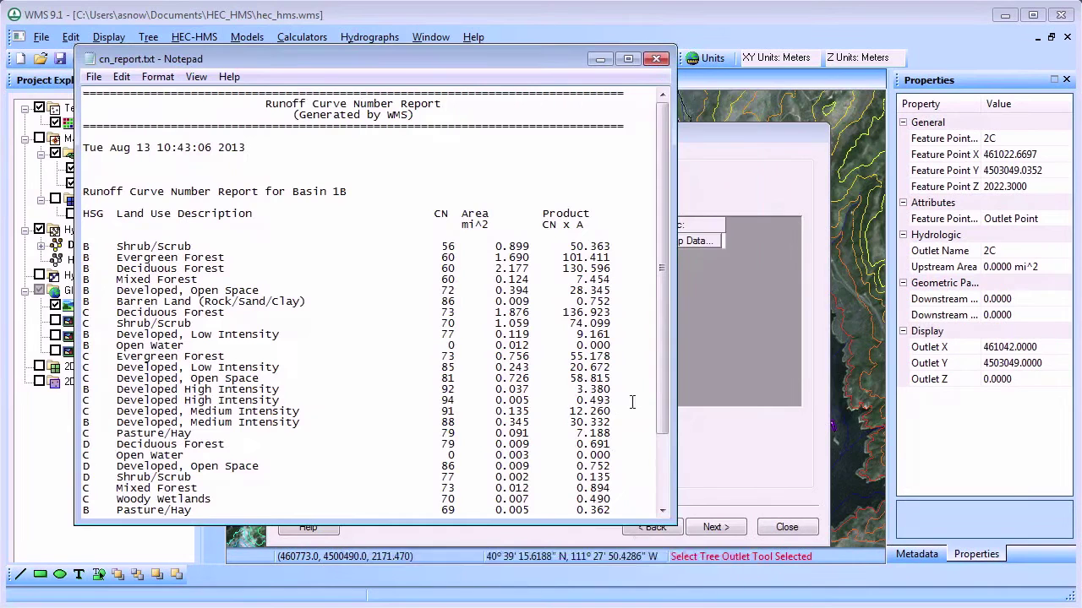
left_click_drag(663, 202, 645, 285)
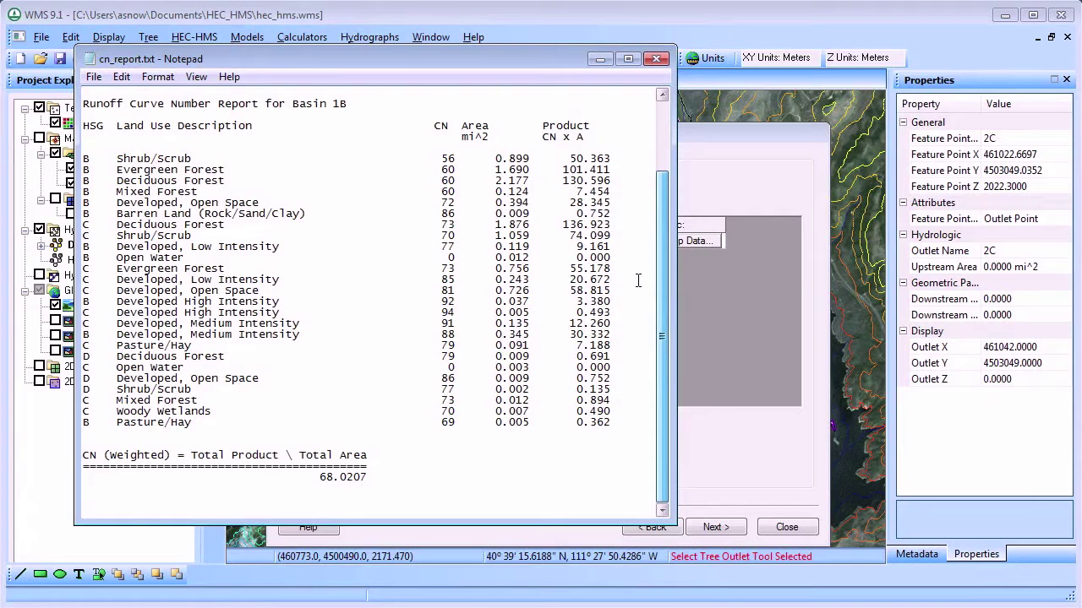
Compute basin 1B's lag time with the SCS Method: 1.78 hrs, Tc 2.965.
left_click(657, 59)
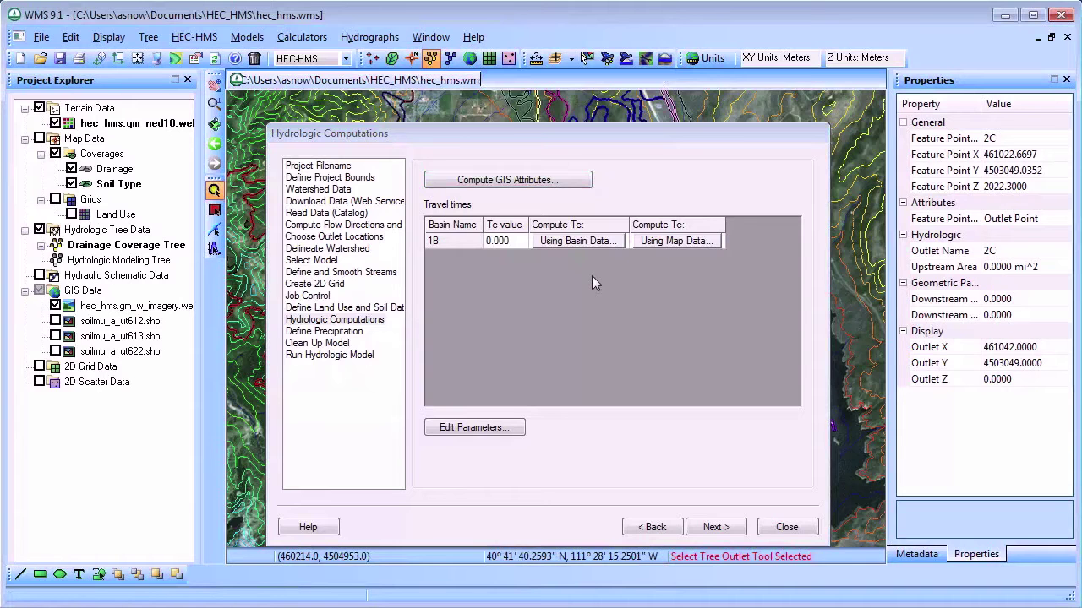
left_click(569, 244)
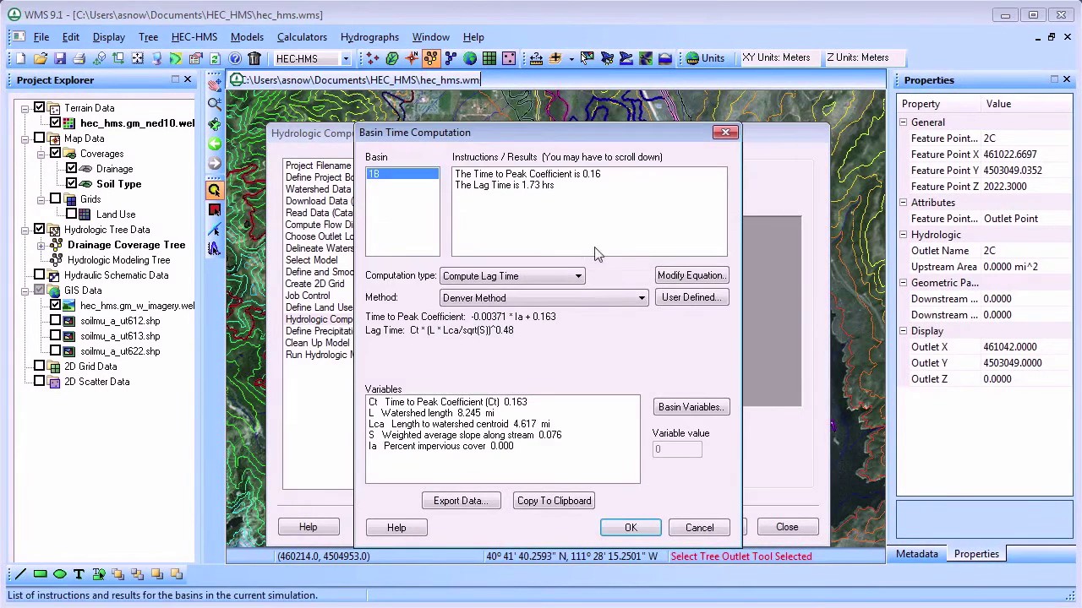
left_click(623, 301)
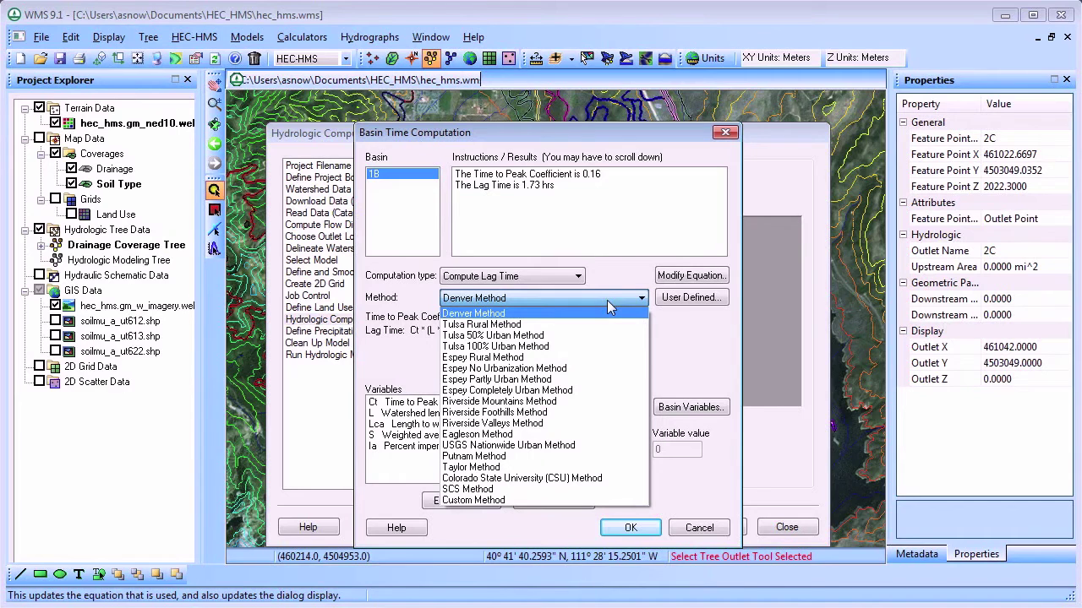
left_click(556, 489)
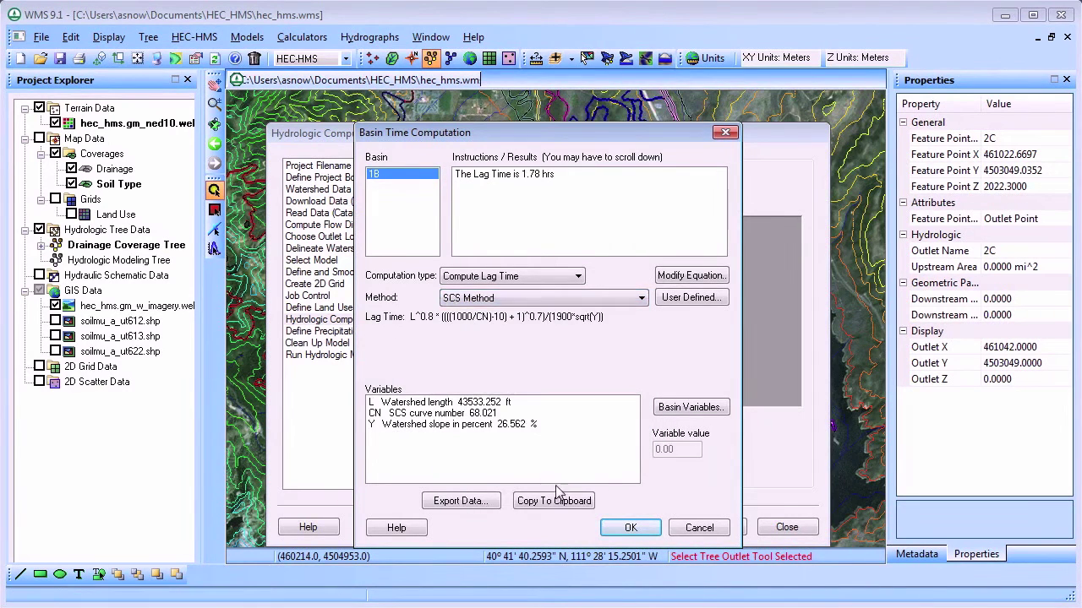
left_click(631, 527)
left_click(508, 428)
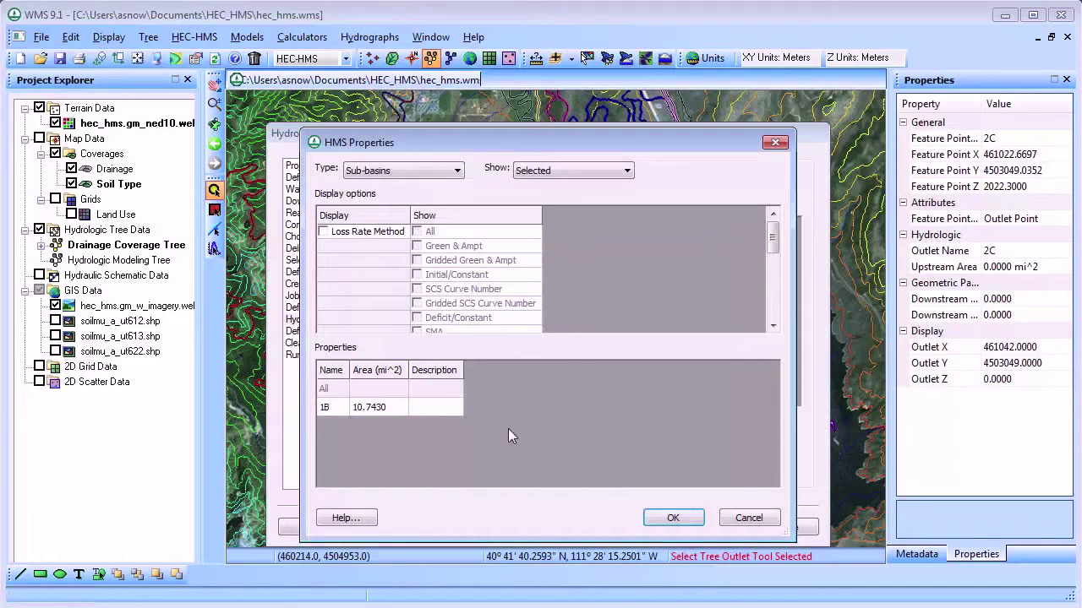
Give basin 1B SCS Curve Number loss (68.0207) and SCS transform (1.7757 hrs).
left_click(324, 232)
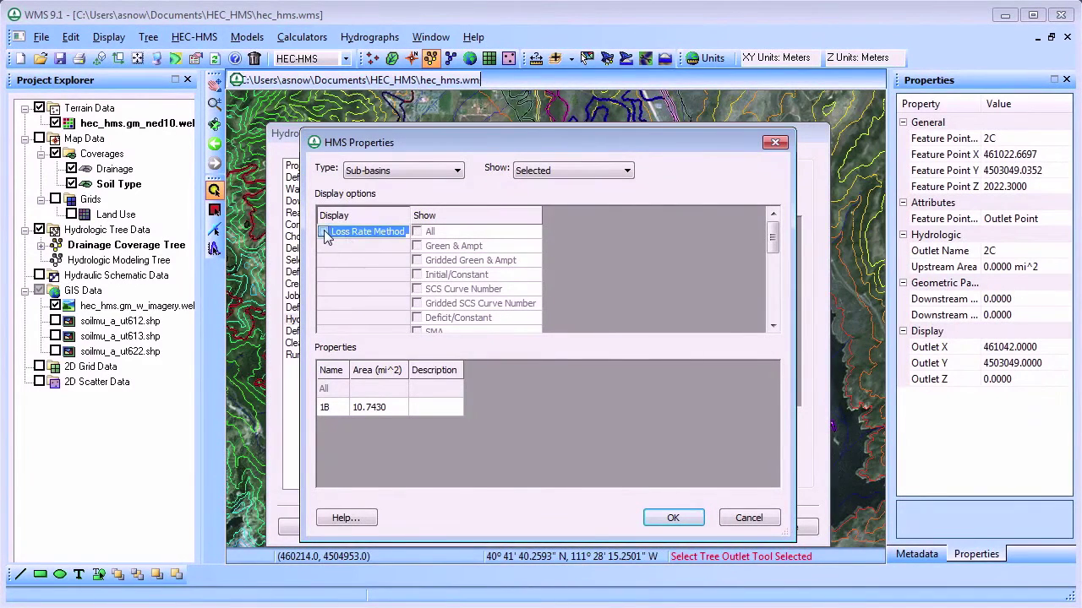
left_click(325, 233)
left_click(417, 289)
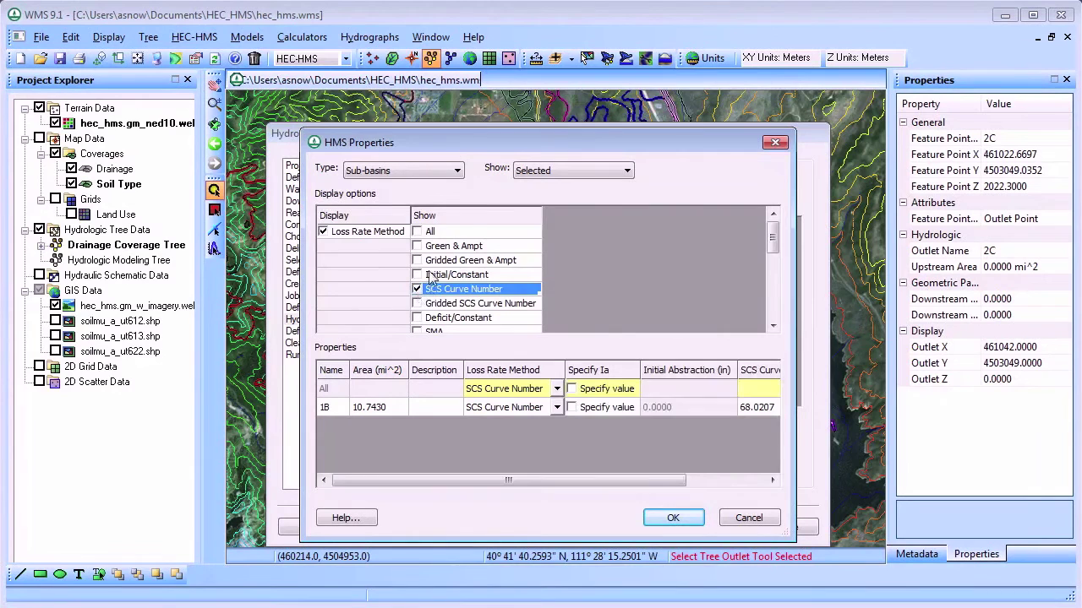
scroll(431, 279, "down", 4)
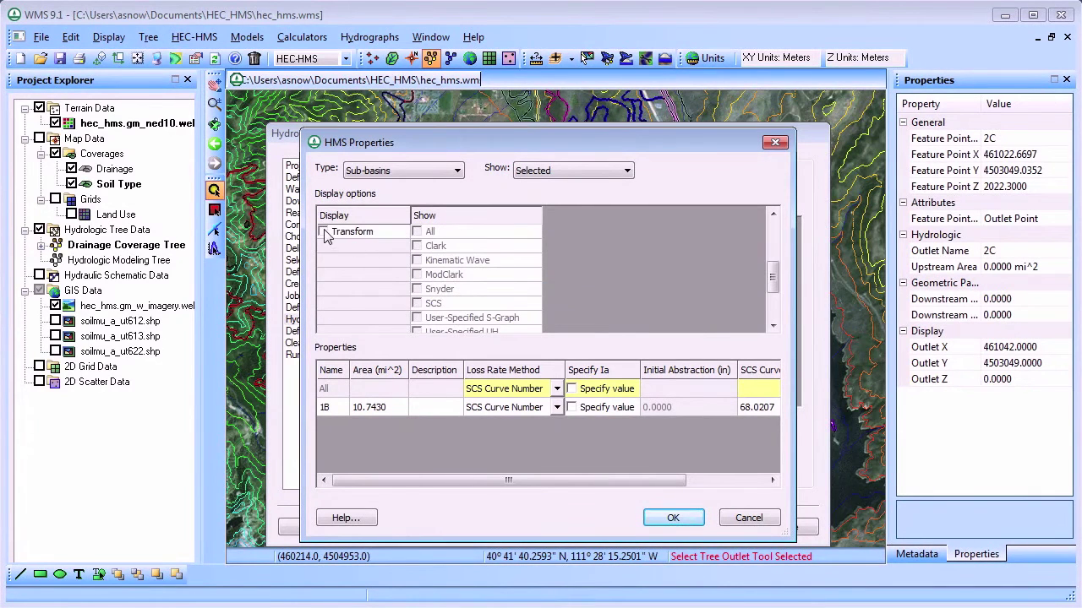
left_click(324, 233)
left_click(417, 304)
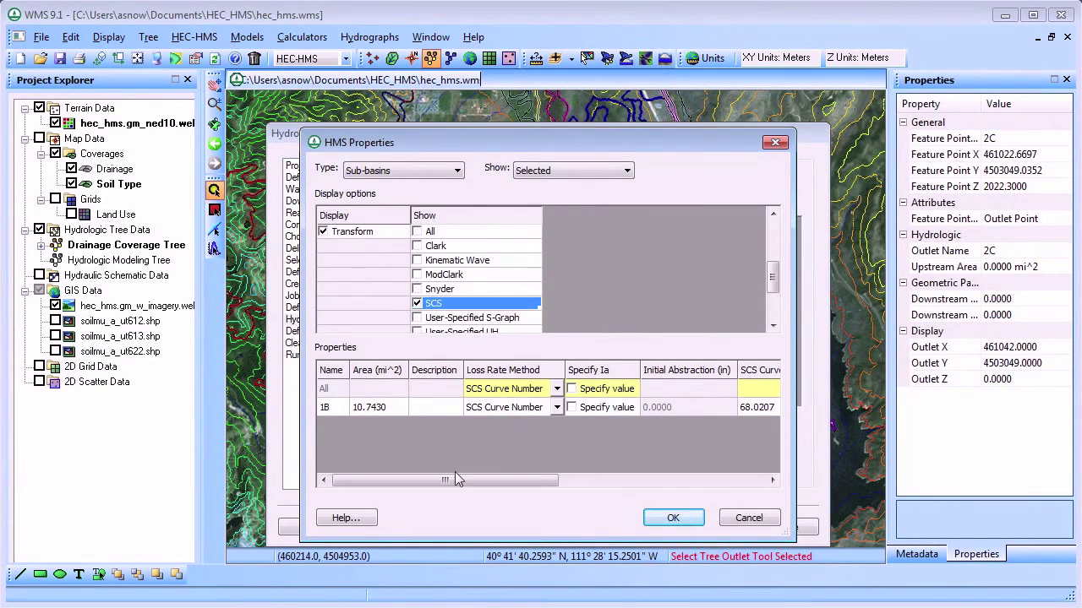
left_click_drag(455, 479, 661, 480)
Use the typeII-24hour curve (1440 minutes) as basin 1B's user rainfall hyetograph.
left_click(673, 517)
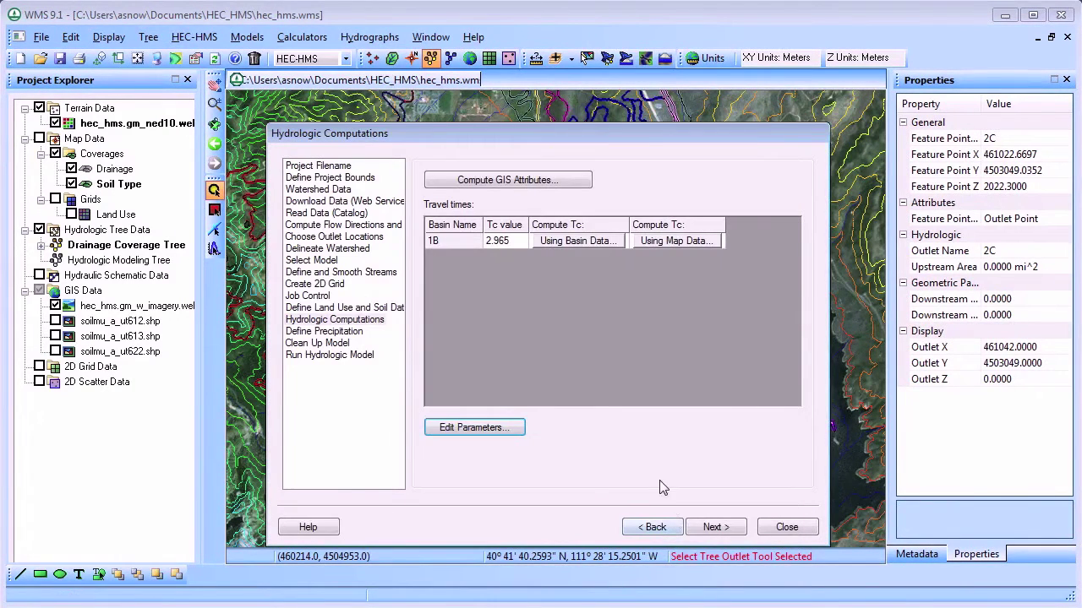
left_click(727, 528)
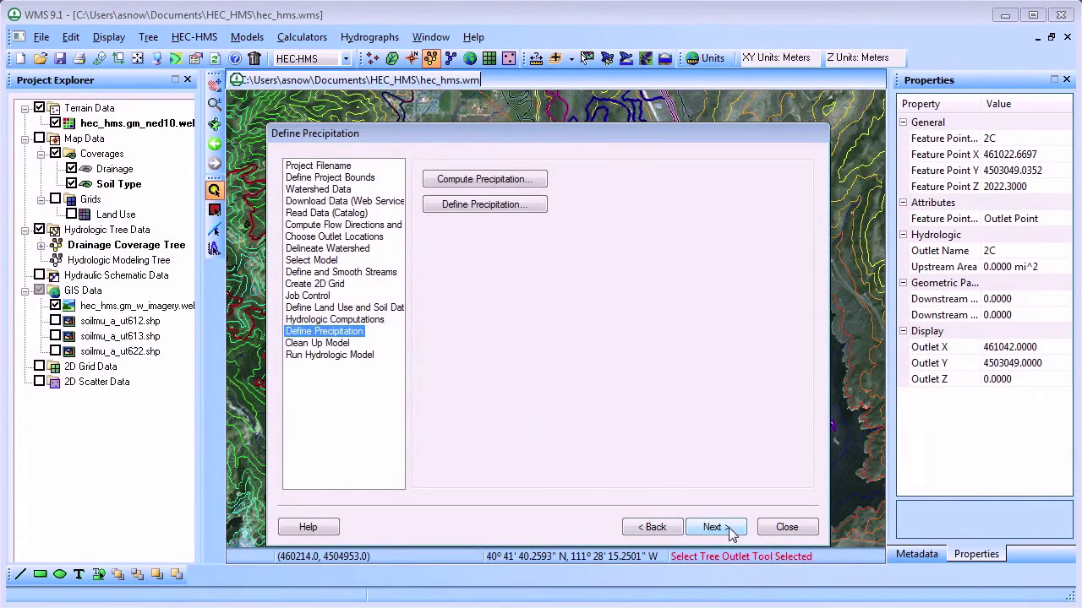
left_click(521, 208)
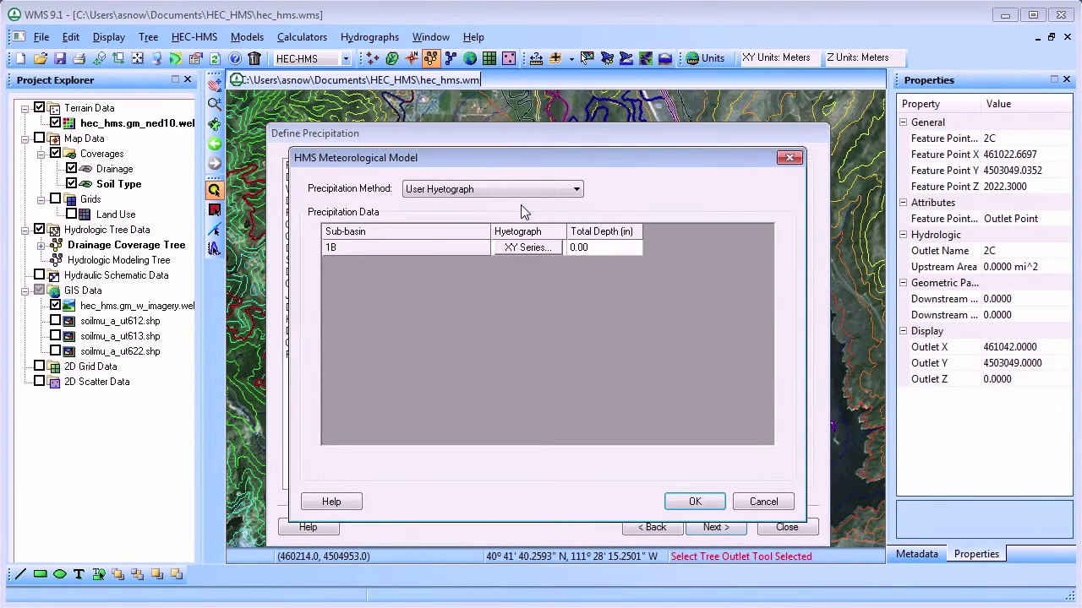
left_click(522, 247)
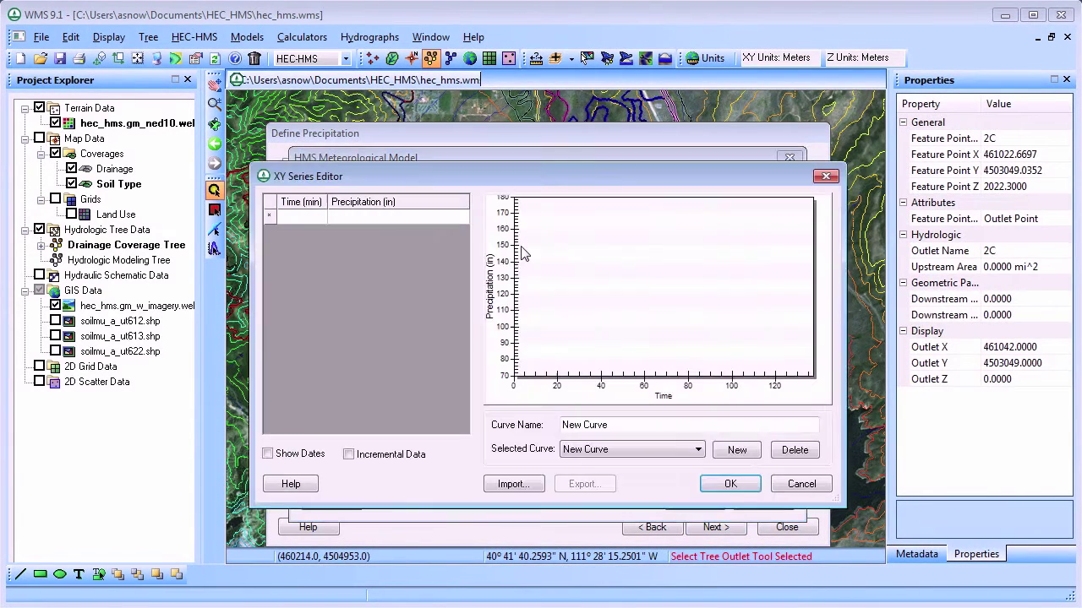
left_click(630, 450)
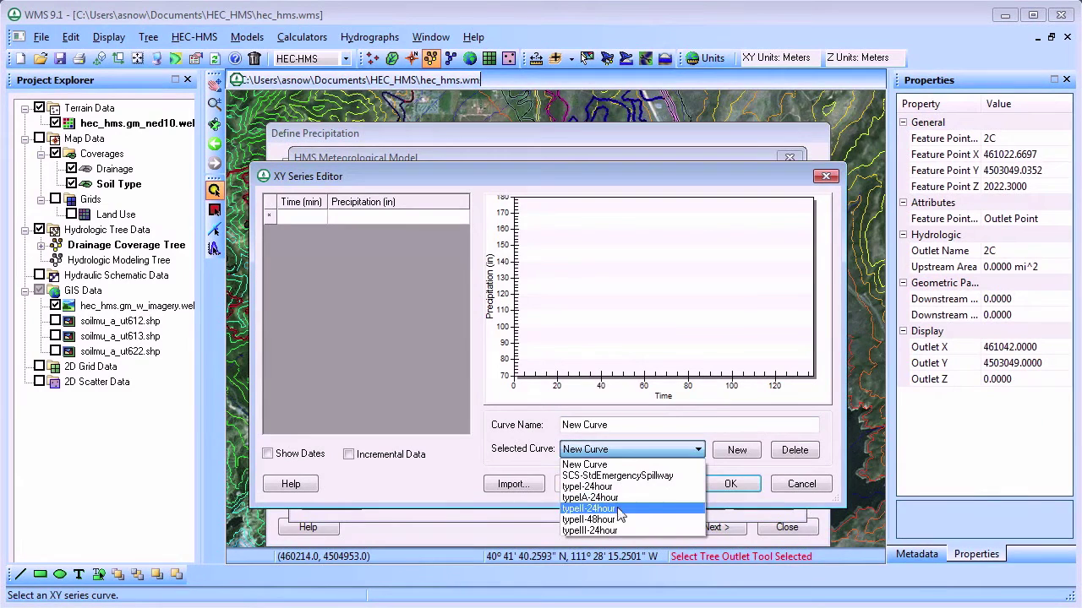
left_click(620, 511)
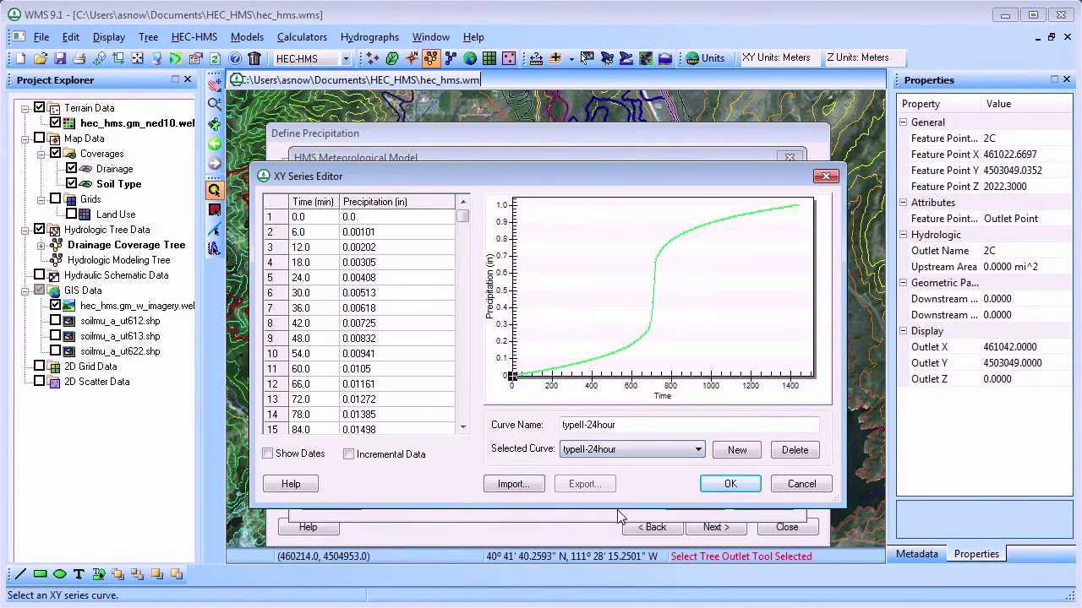
Find the 24-hr, 100-year depth of 3.13 inches in the NOAA Atlas 14 table.
left_click(725, 484)
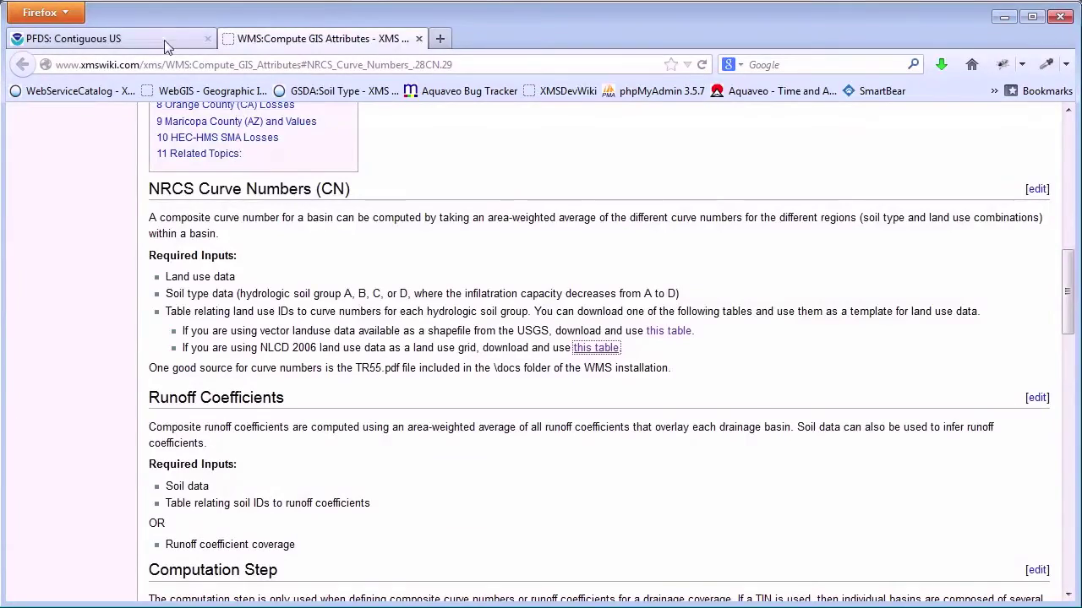
left_click(165, 42)
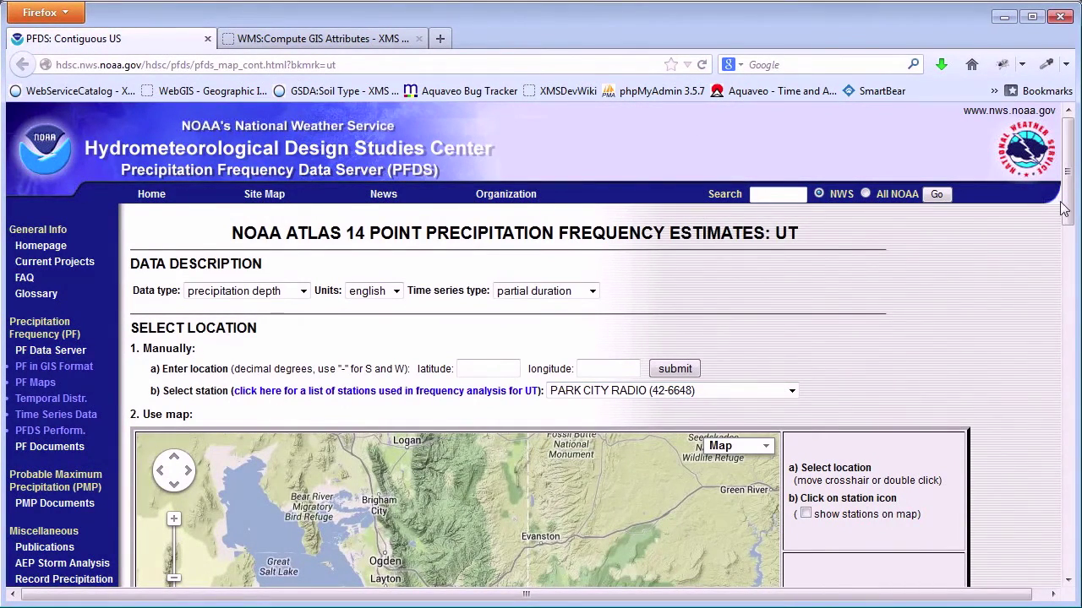
left_click_drag(1066, 208, 1047, 443)
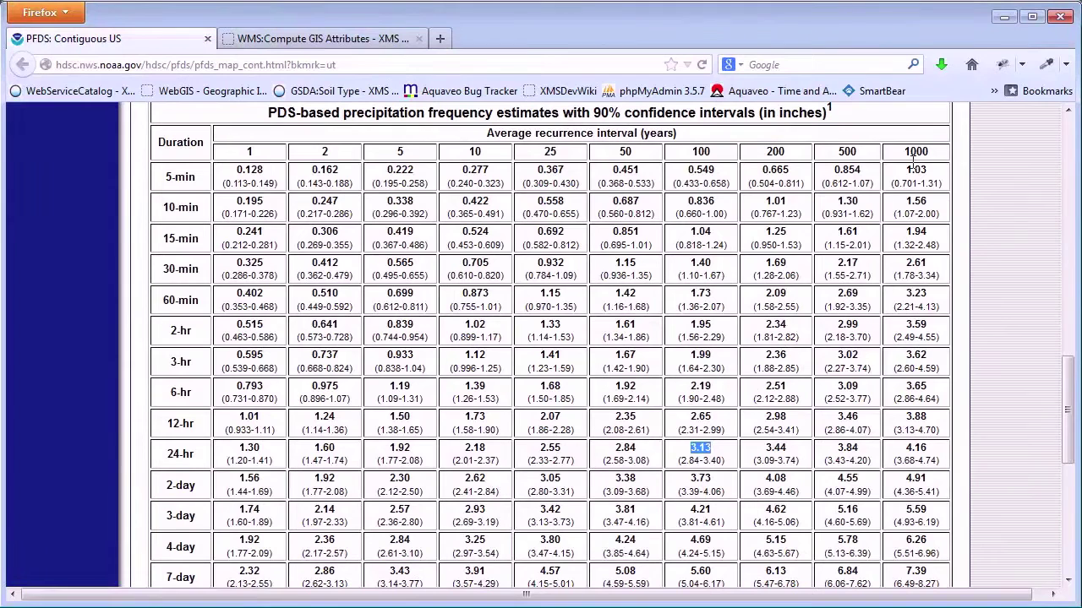
Set sub-basin 1B's total storm depth to 3.13 inches.
left_click(999, 22)
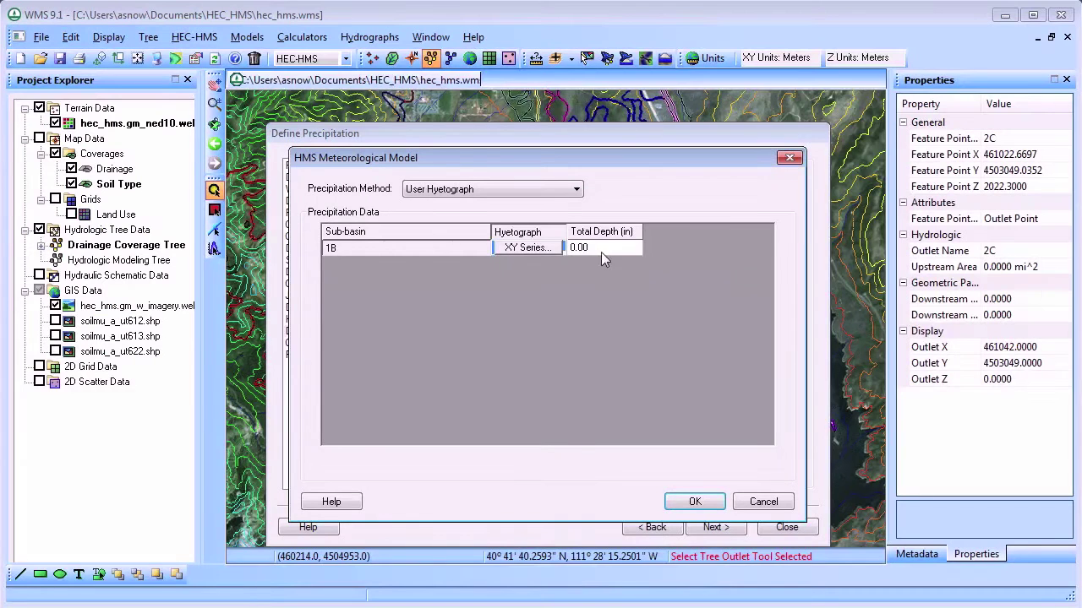
left_click(604, 248)
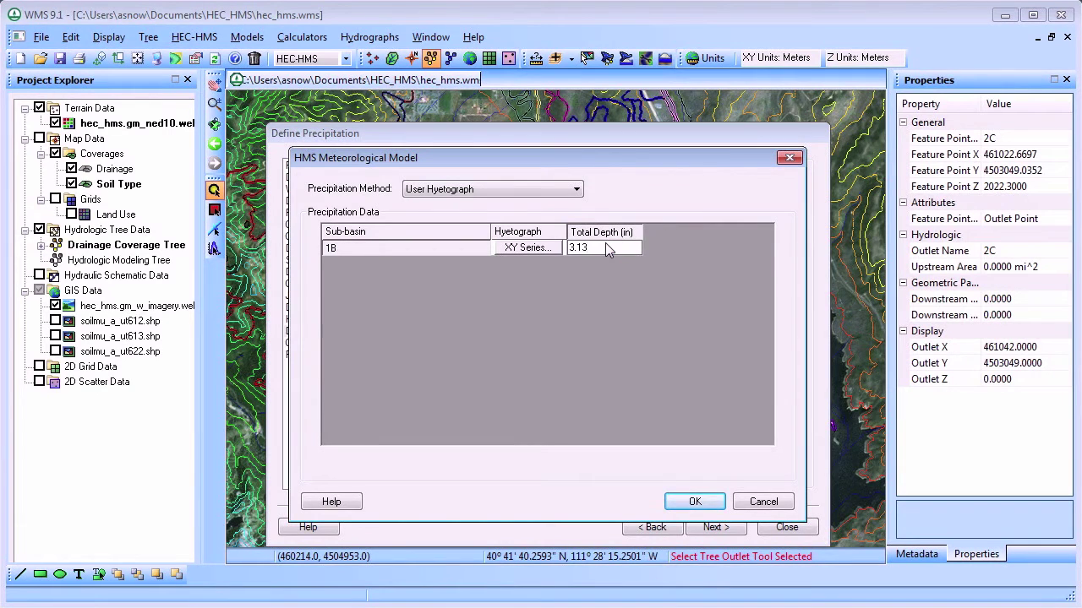
left_click(698, 502)
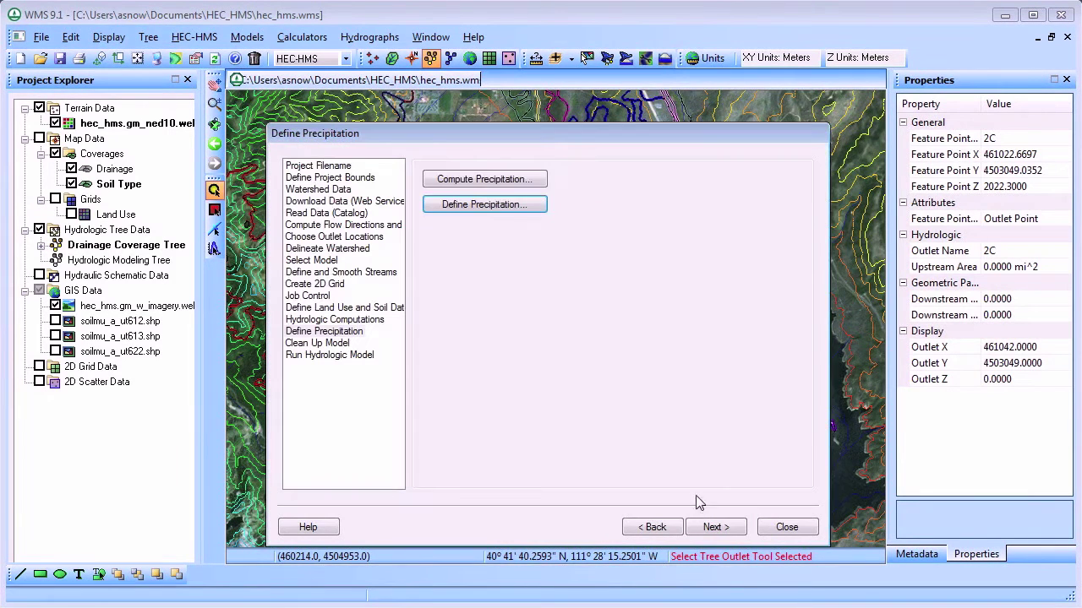
left_click(714, 527)
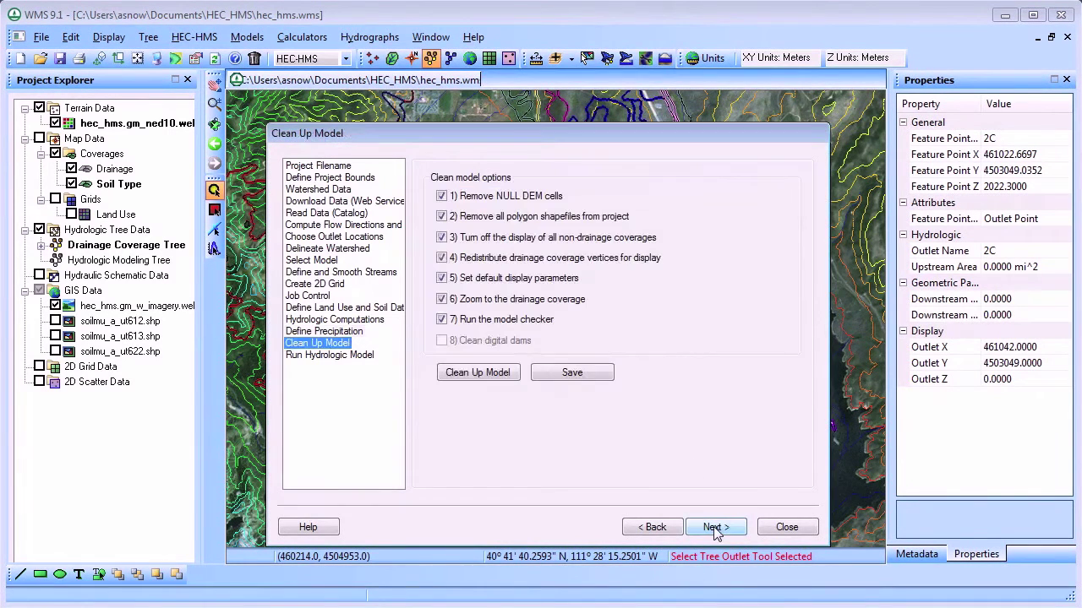
Clean up the model with vertex spacing 30; the model check reports no HMS errors.
left_click(478, 377)
key("Tab")
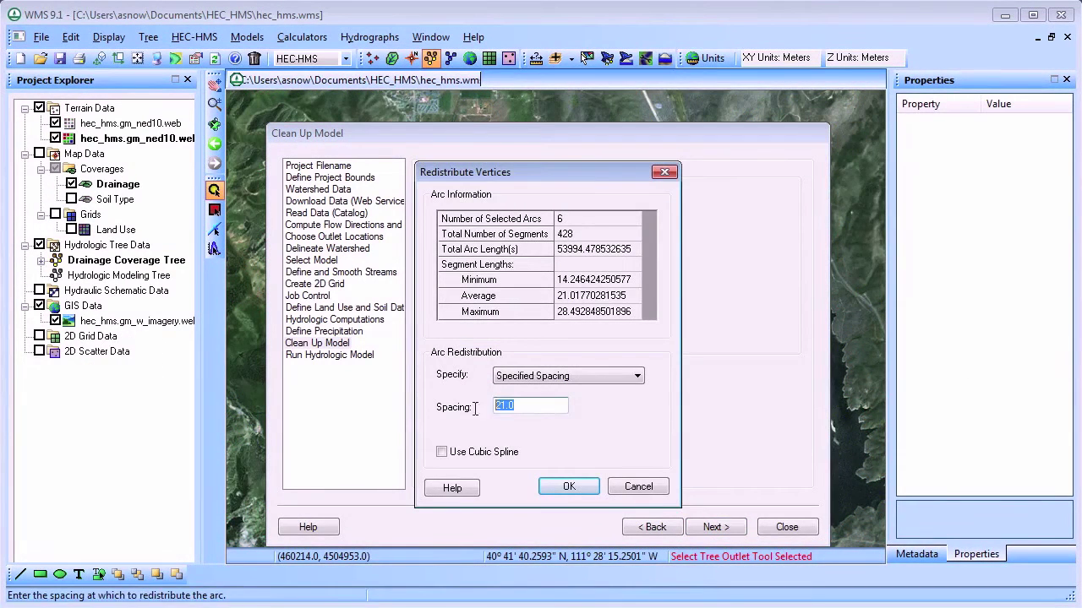
type("10")
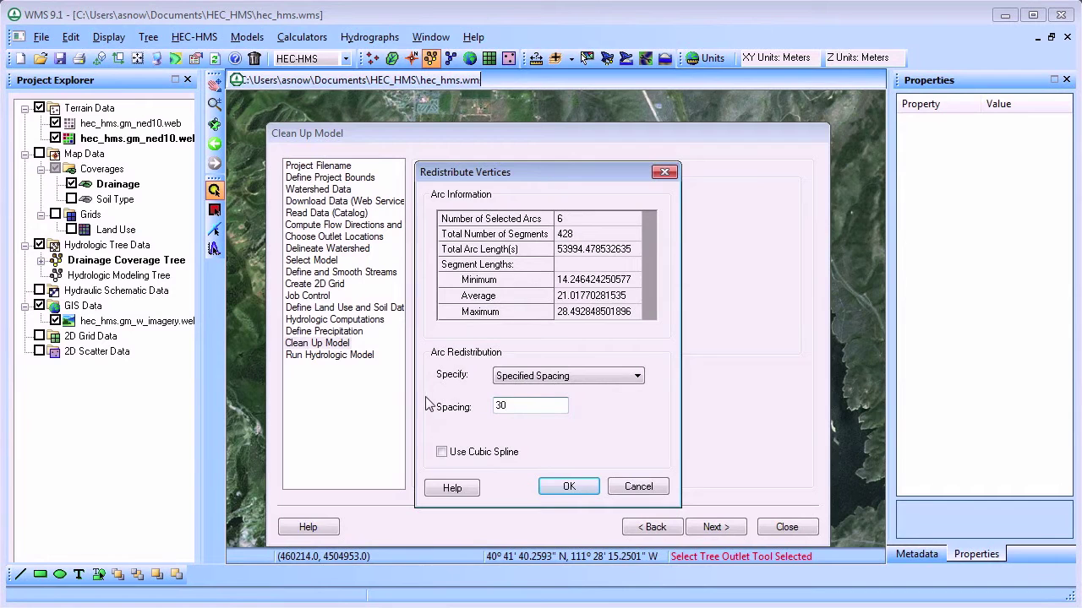
left_click(574, 486)
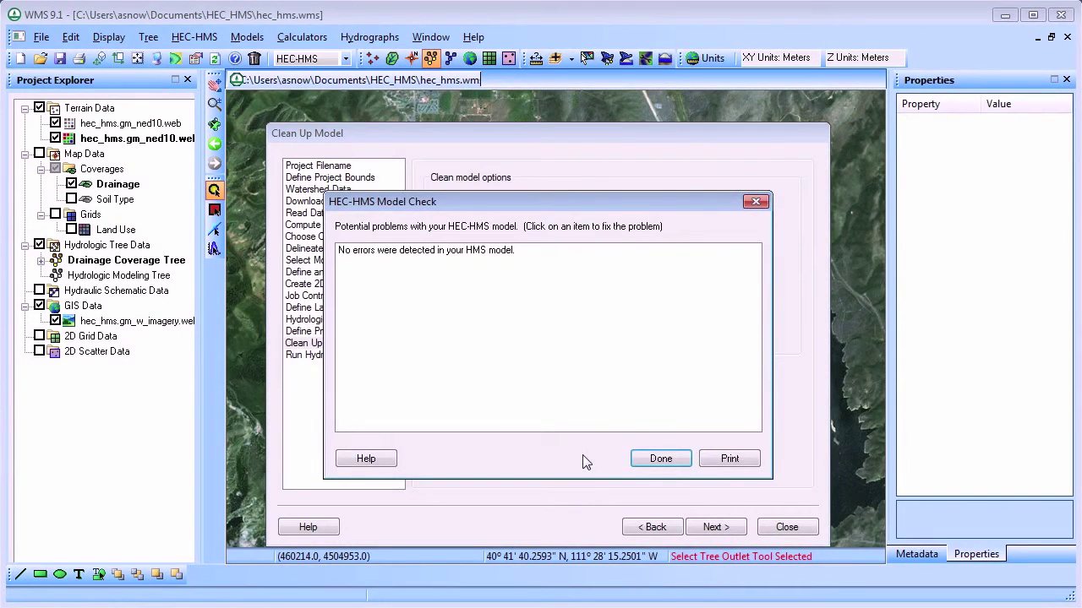
left_click(659, 459)
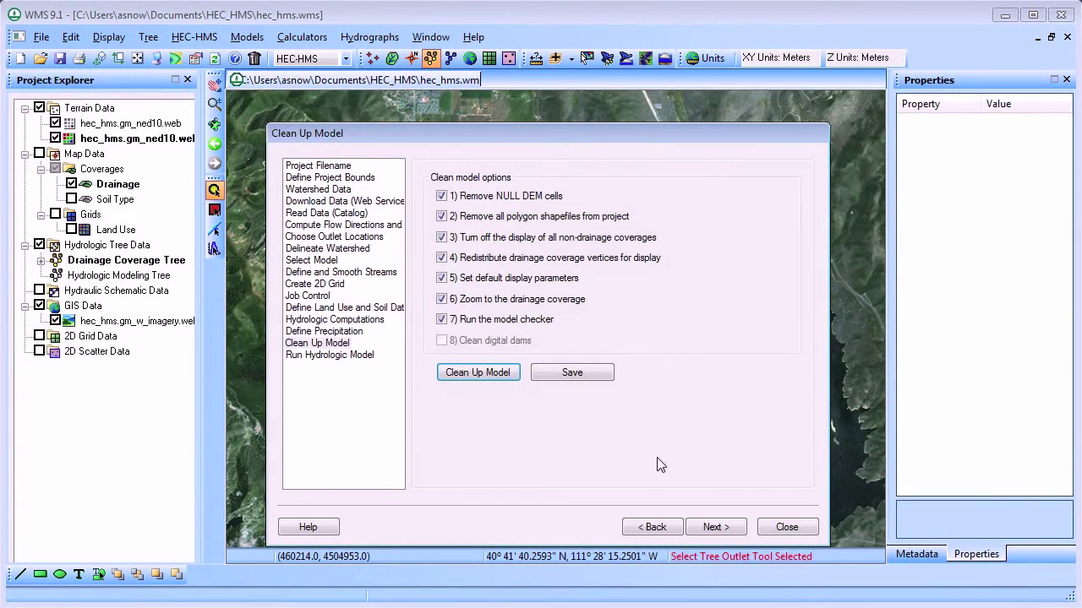
left_click(714, 527)
Finish the wizard and save the model as wmsexport.hms in the HEC_HMS folder.
left_click(715, 526)
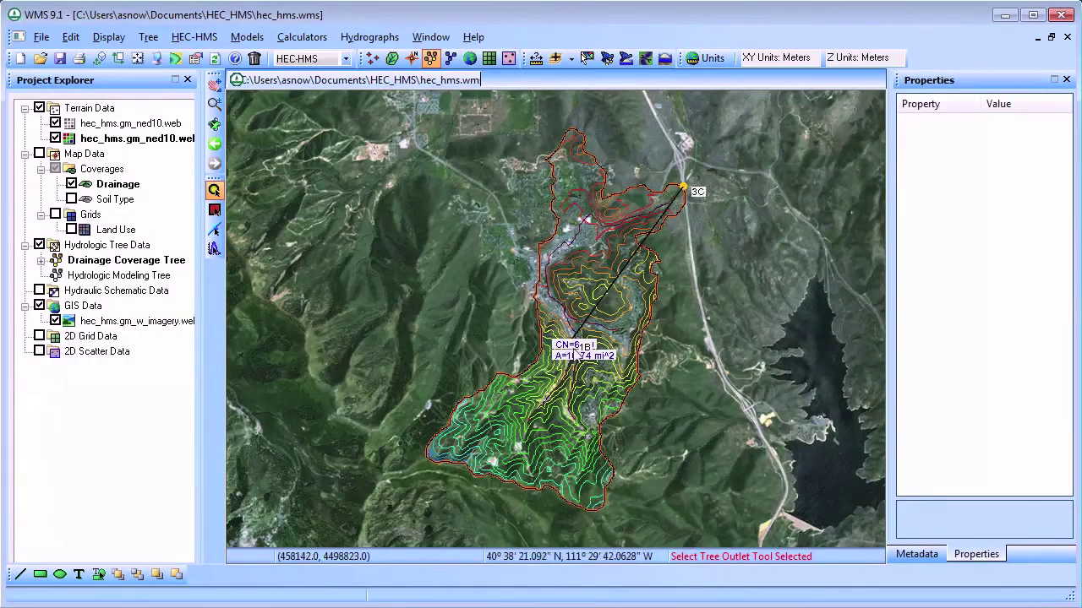
left_click(205, 42)
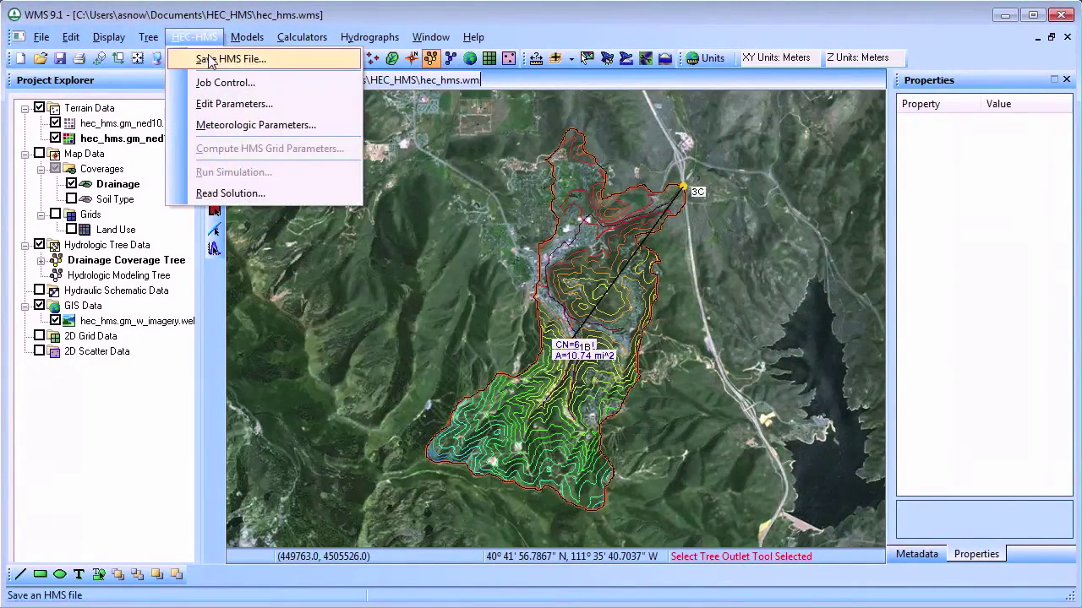
left_click(207, 59)
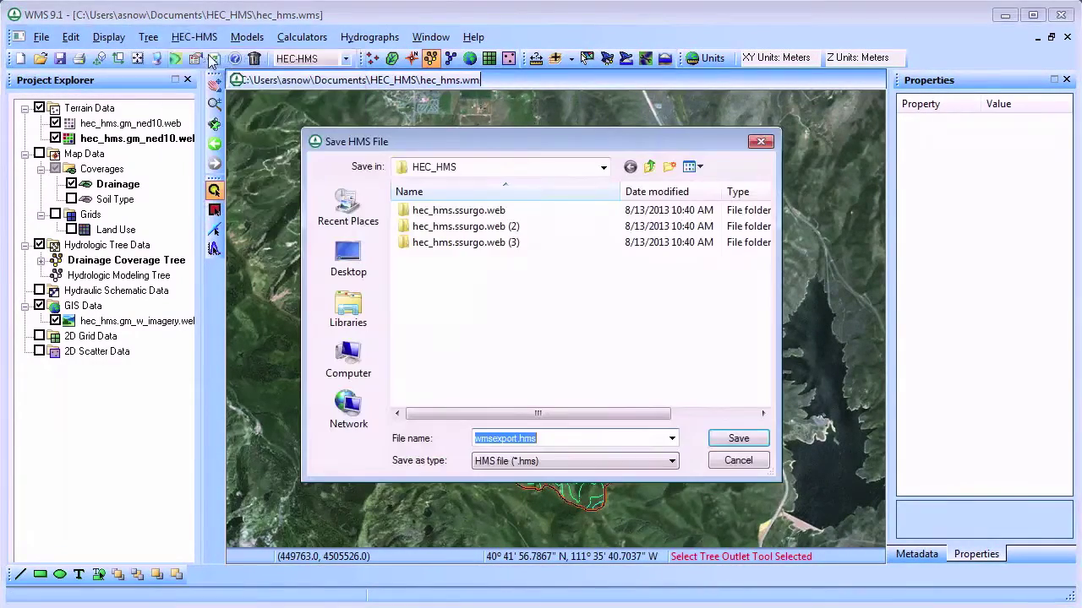
left_click(733, 438)
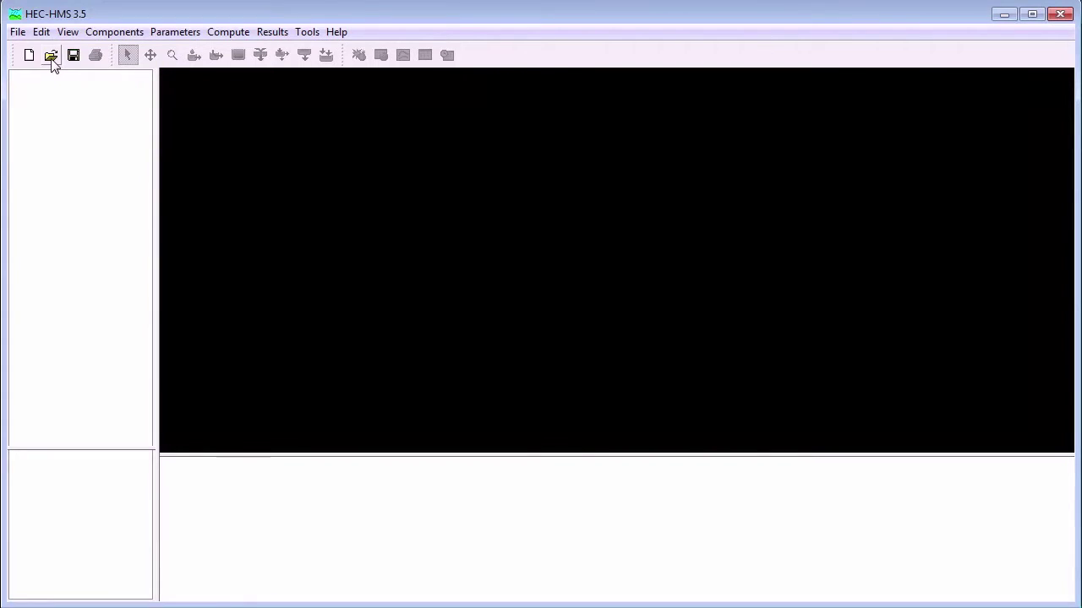
Open the wmsexport.hms project in HEC-HMS and view the WMS Watershed basin model.
left_click(51, 57)
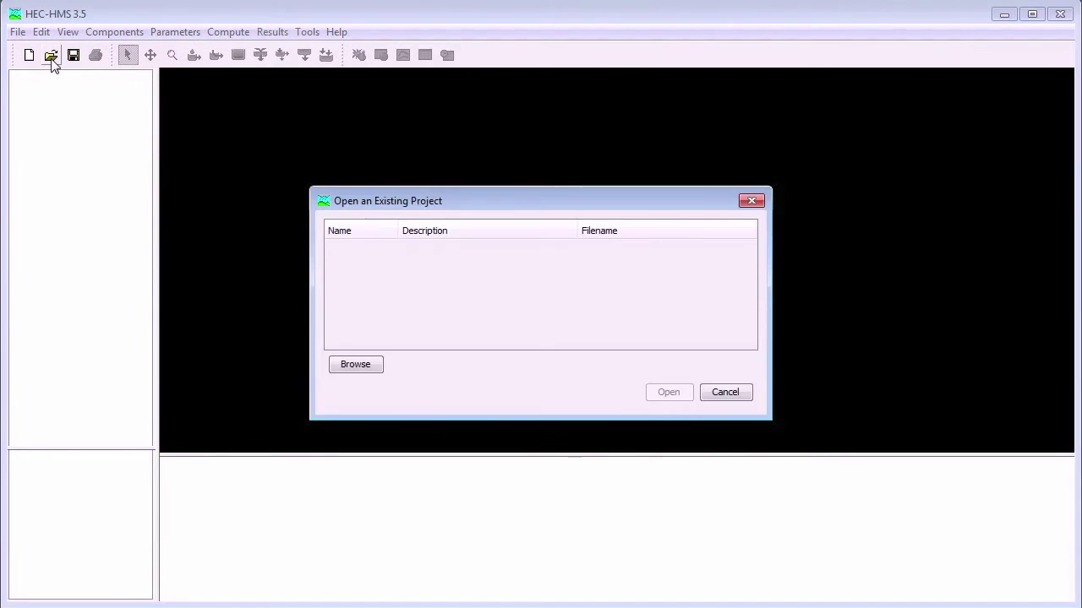
left_click(358, 363)
left_click(425, 235)
left_click(733, 438)
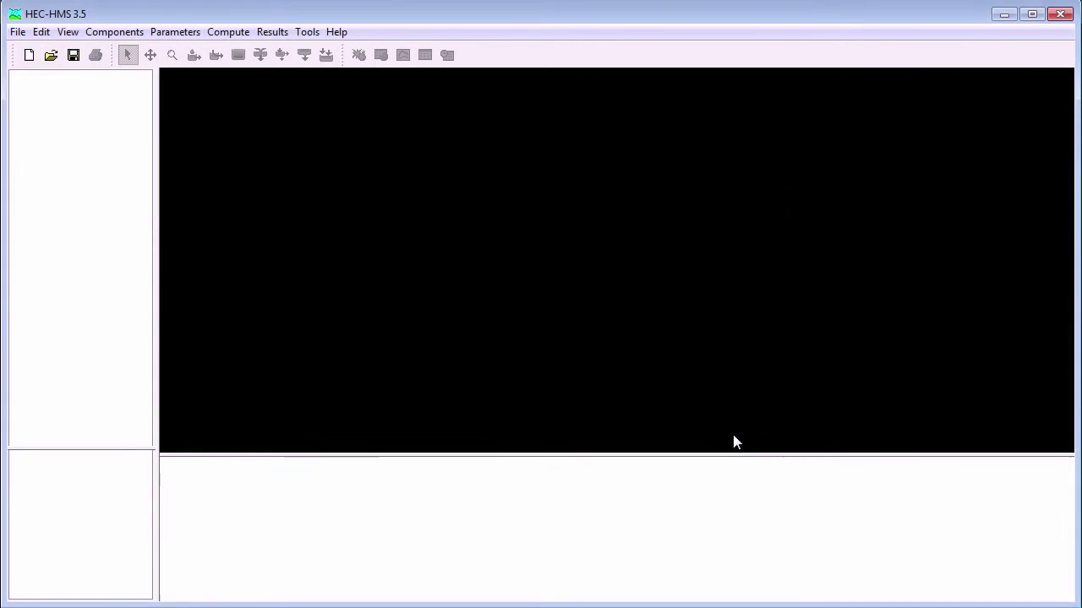
left_click(18, 91)
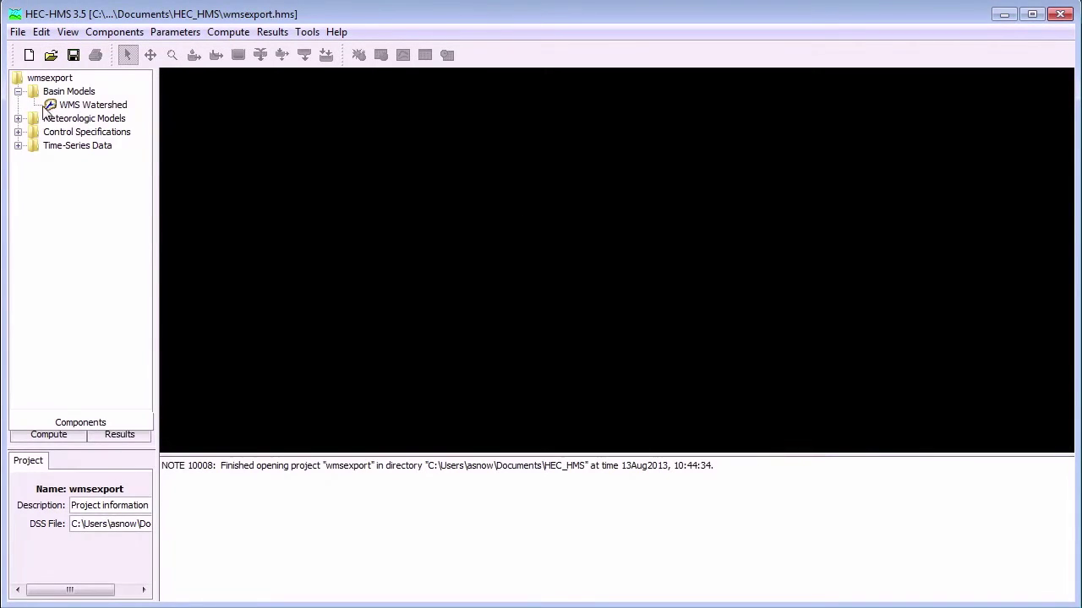
left_click(54, 104)
left_click(76, 119)
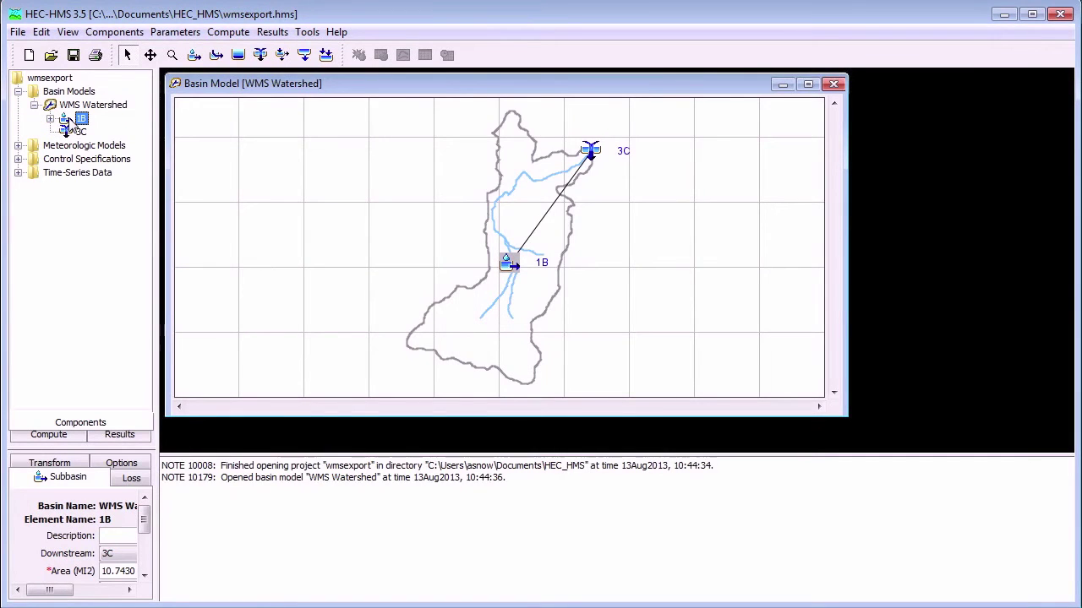
Compute Run 1 and list its results: Global Summary, 1B and 3C.
left_click(51, 435)
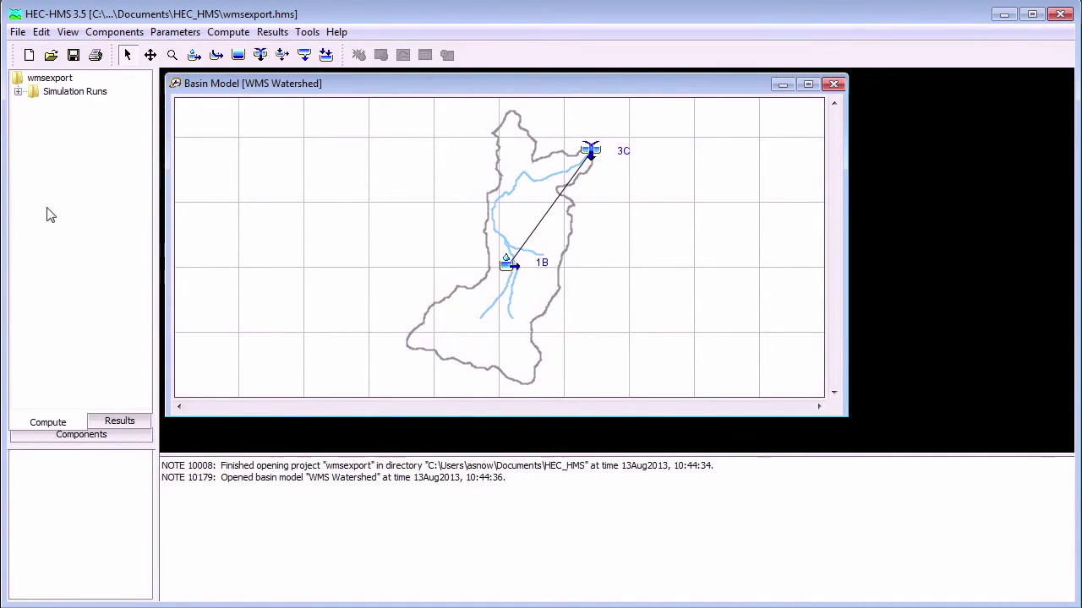
left_click(18, 92)
left_click(71, 104)
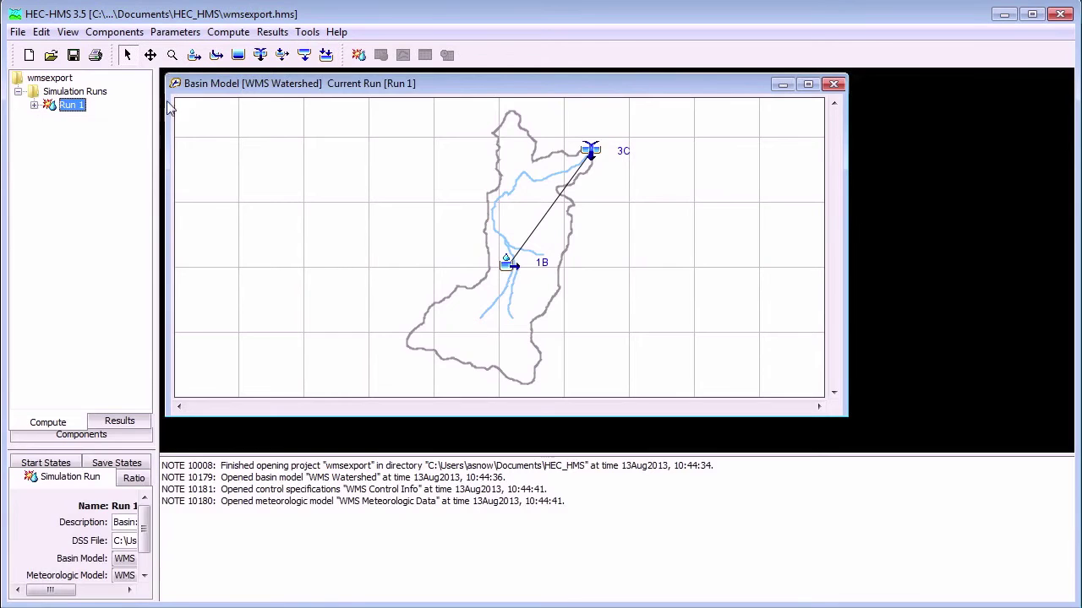
left_click(359, 55)
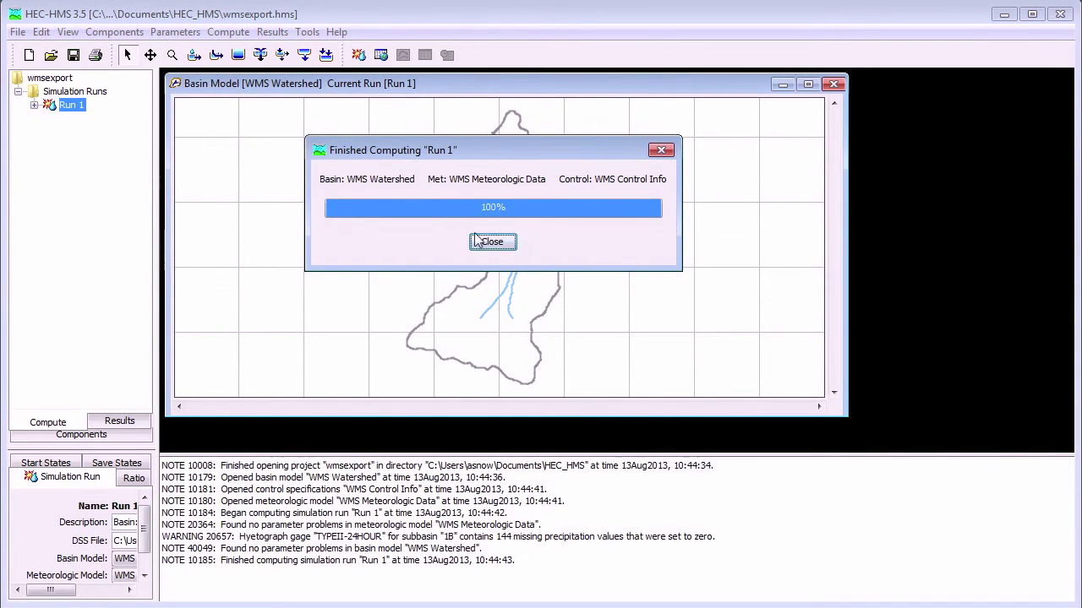
left_click(490, 242)
left_click(119, 421)
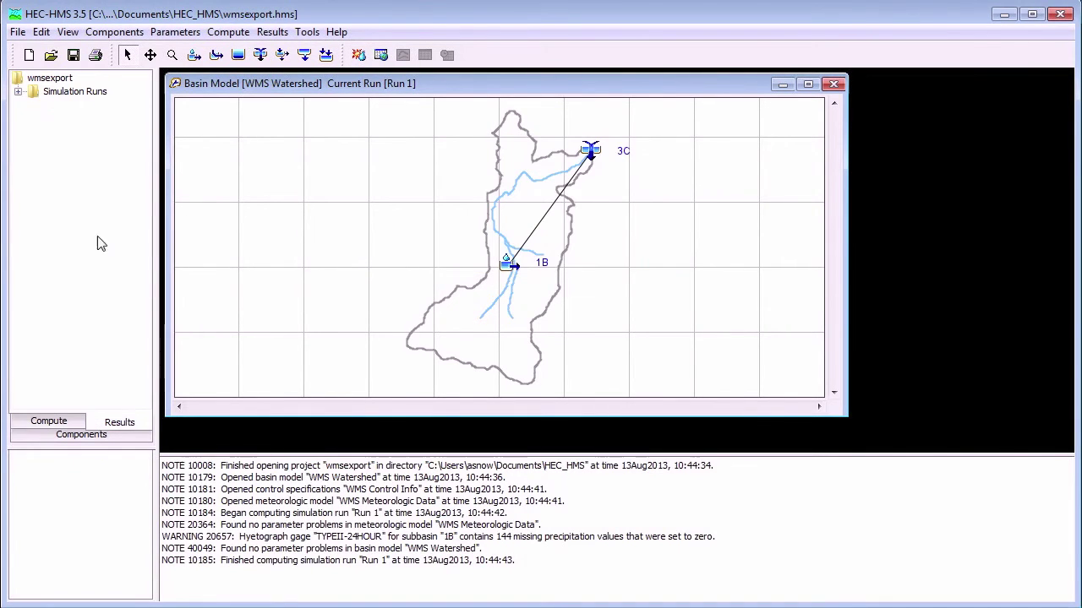
left_click(18, 91)
double_click(64, 106)
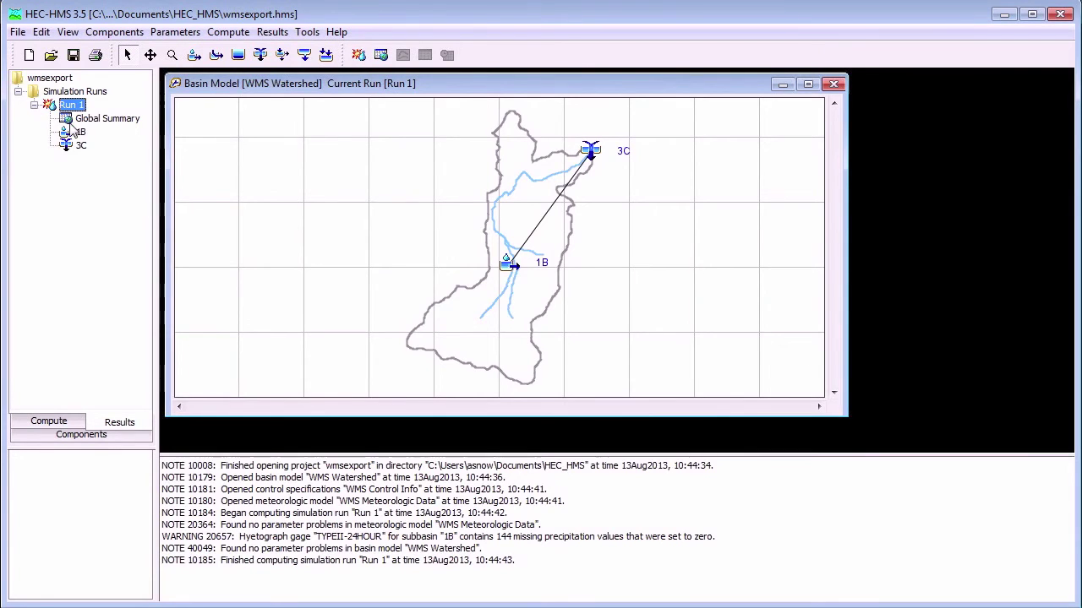